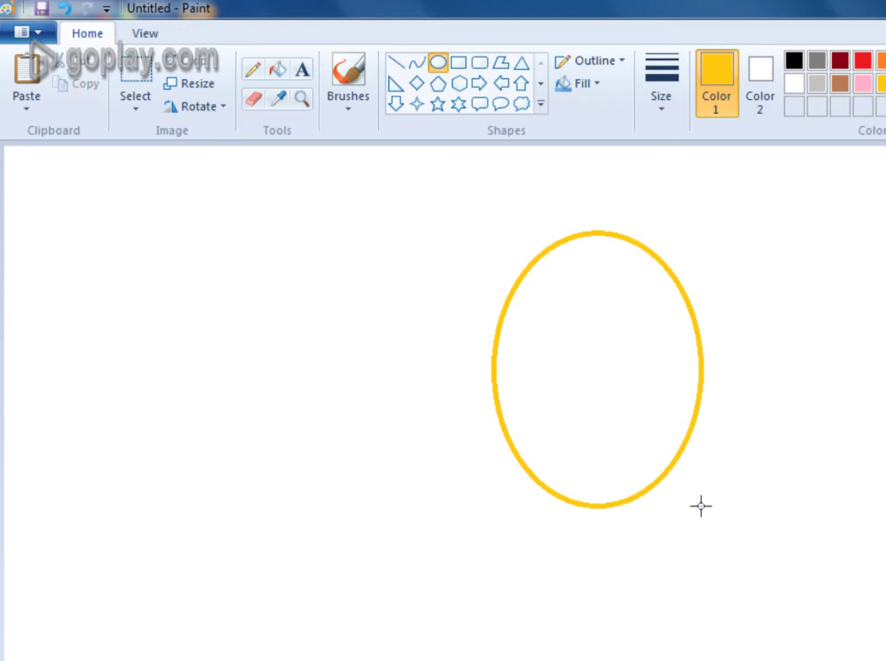
Step: Move the golden-yellow oval further down the canvas and fill its interior with the same golden yellow
left_click_drag(599, 358, 598, 438)
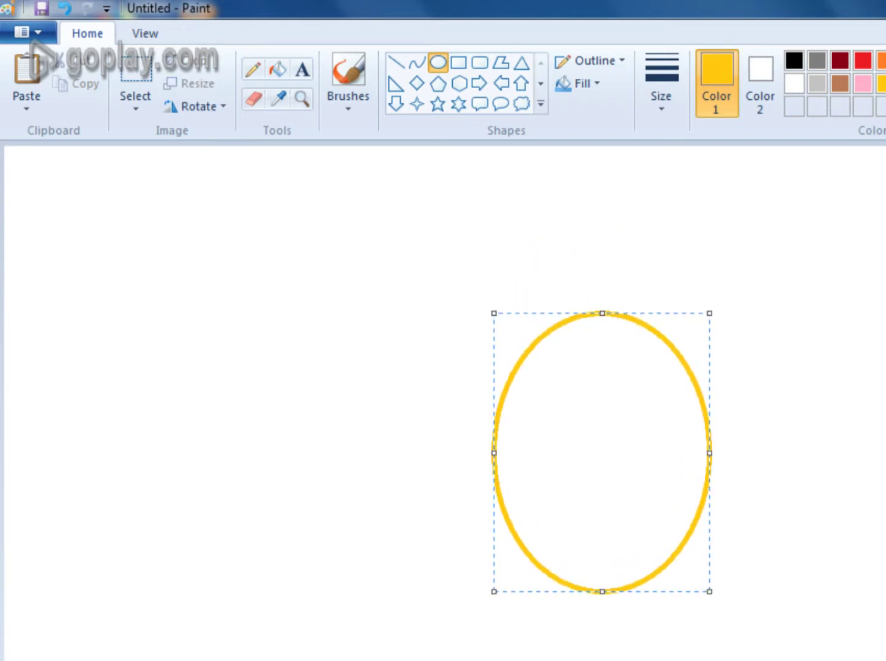
left_click(289, 76)
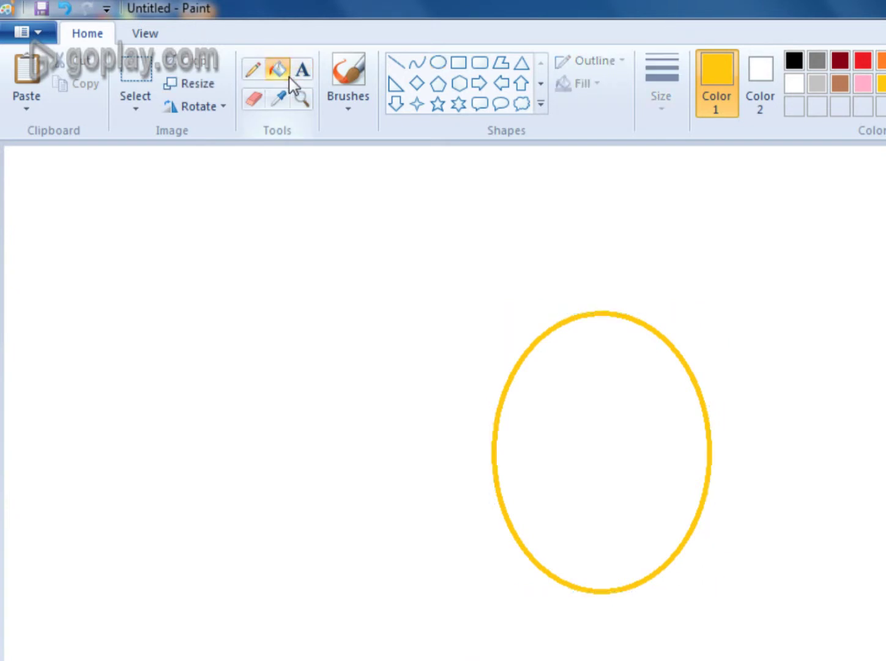
left_click(619, 425)
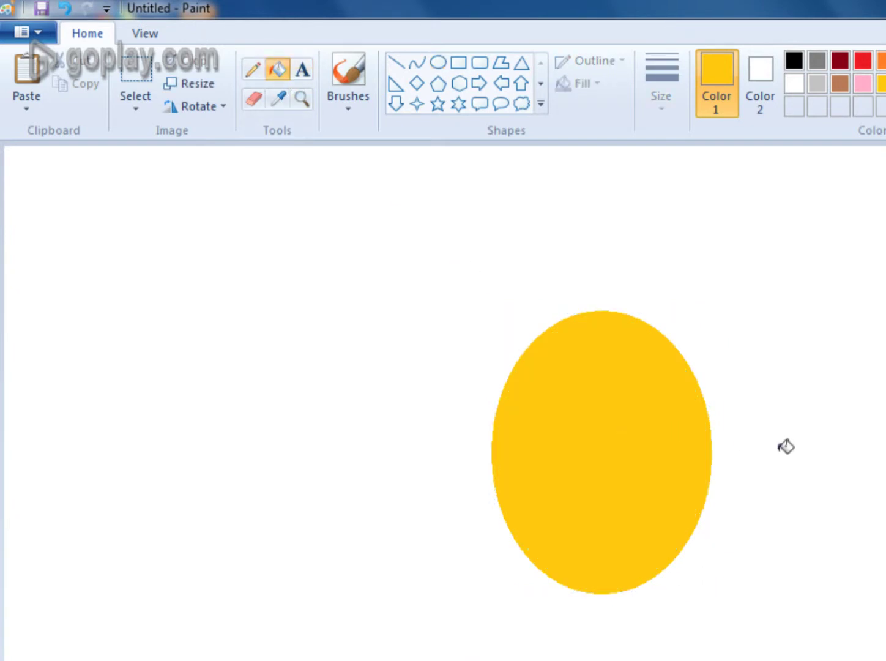
Step: Draw five parallel white straight lines across the yellow oval, each sloping down to the right from edge to edge
left_click(398, 64)
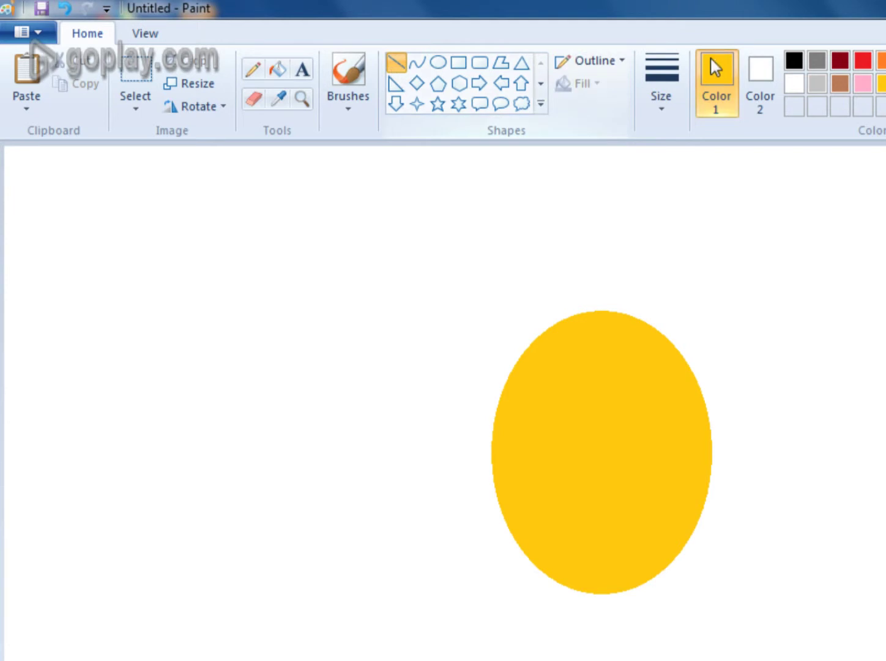
left_click(795, 86)
left_click(669, 105)
left_click(668, 104)
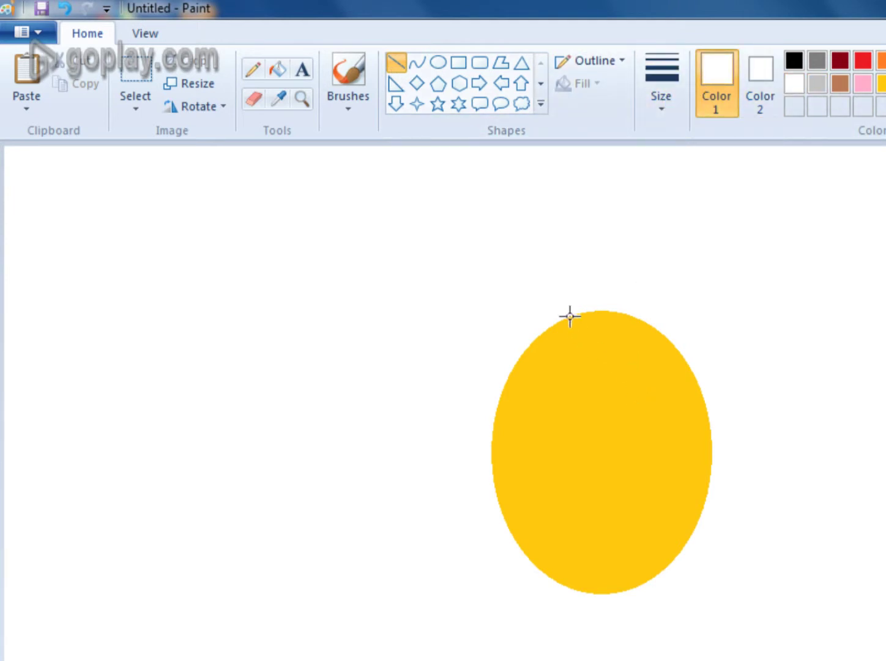
left_click_drag(573, 318, 710, 456)
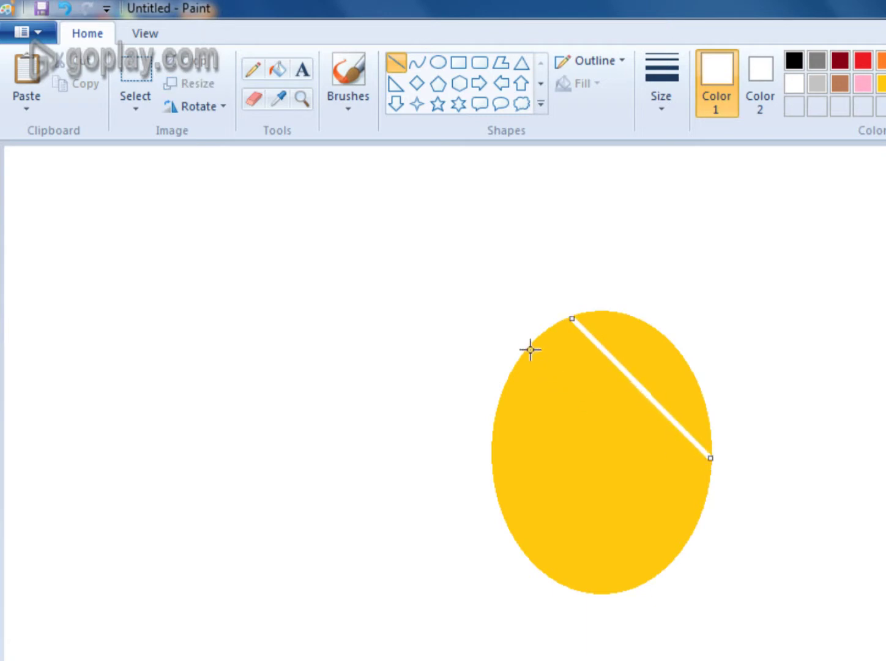
left_click_drag(535, 342, 700, 504)
left_click_drag(509, 383, 680, 554)
left_click_drag(494, 419, 652, 576)
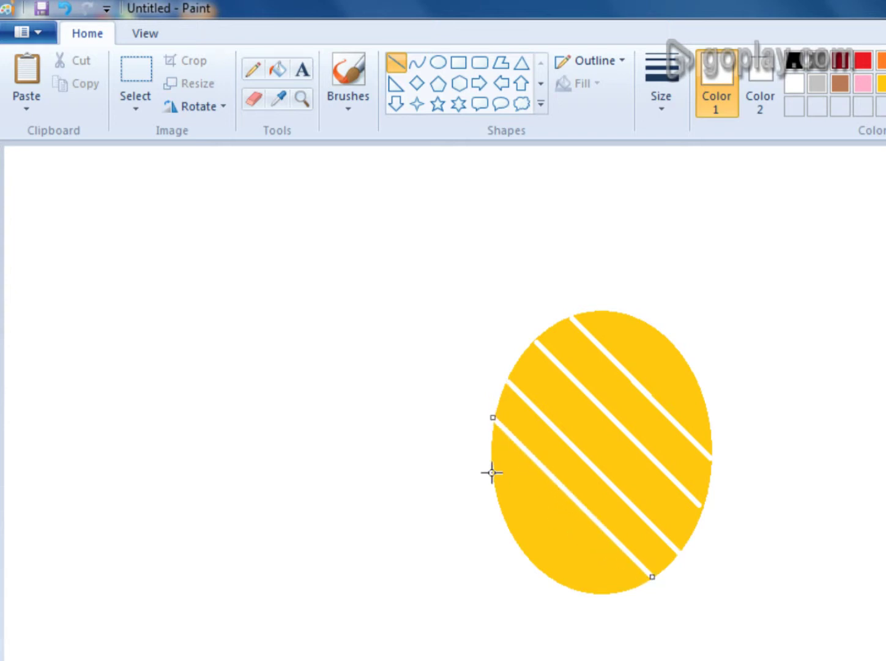
left_click_drag(493, 470, 620, 590)
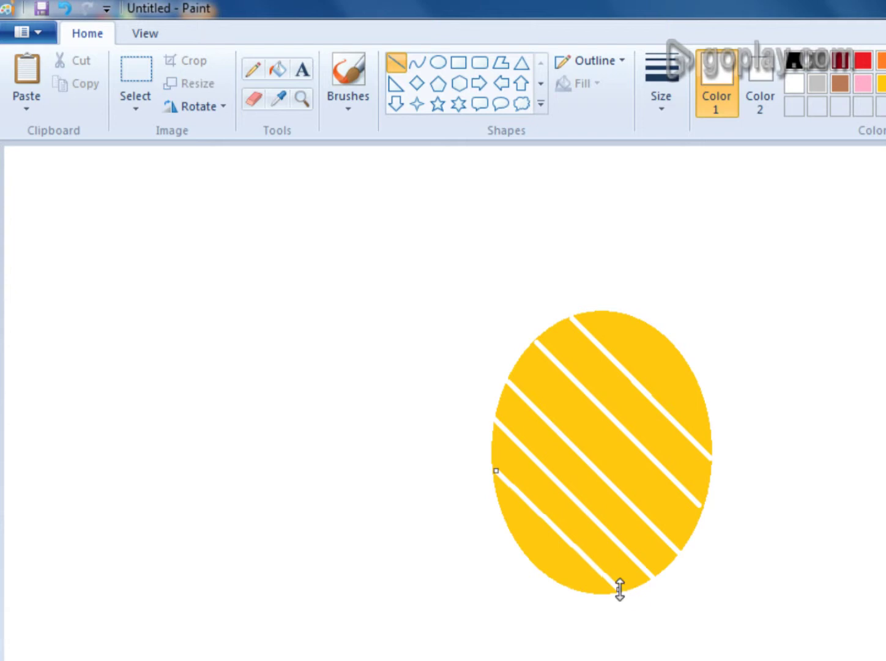
left_click(512, 534)
mouse_move(515, 526)
left_mouse_down()
mouse_move(535, 405)
mouse_move(605, 313)
left_mouse_up()
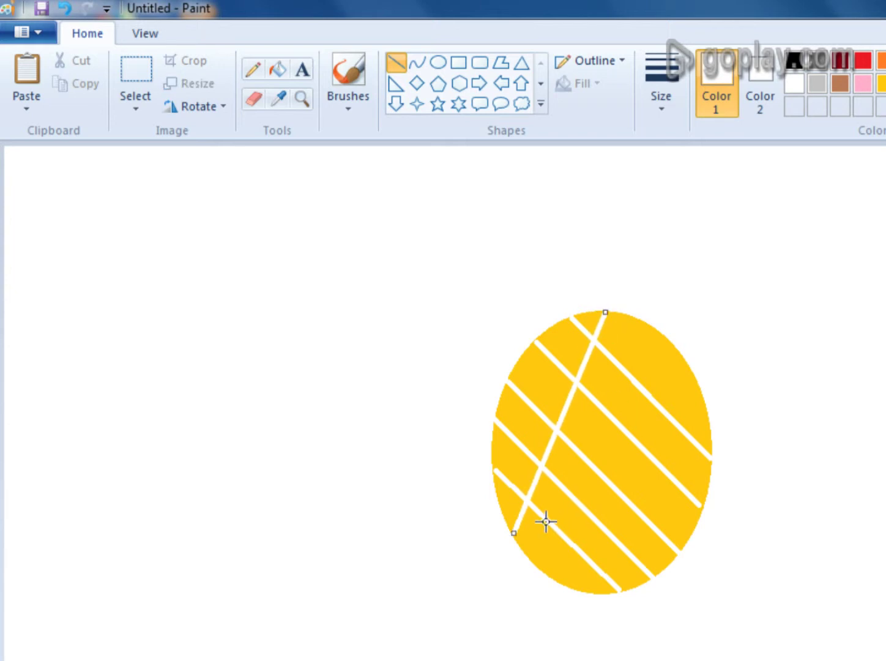
key("ctrl+z")
Step: Draw five white straight lines sloping up to the right across the oval, crossing the existing ones into a diamond lattice
left_click_drag(493, 471, 575, 319)
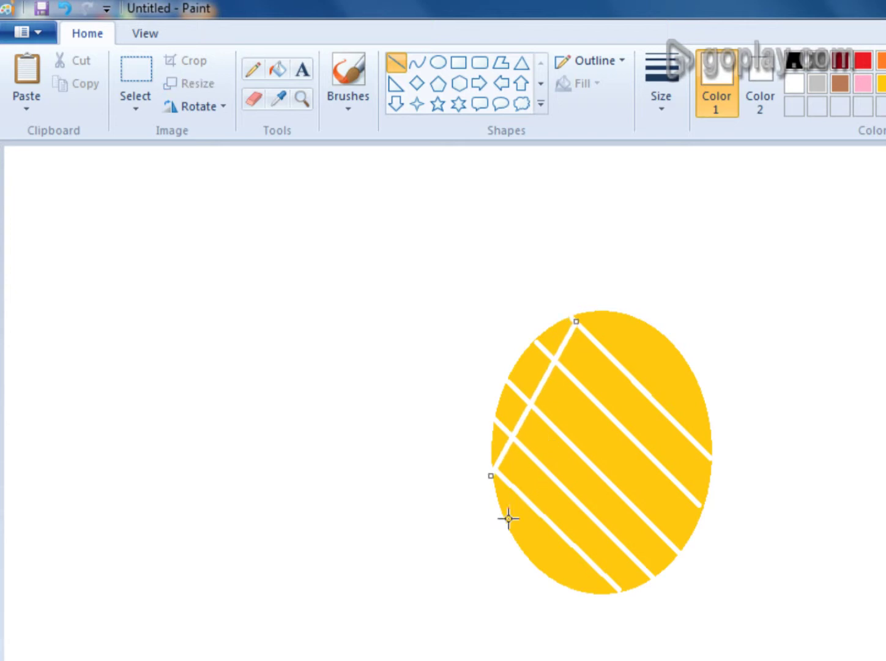
left_click_drag(511, 534, 636, 321)
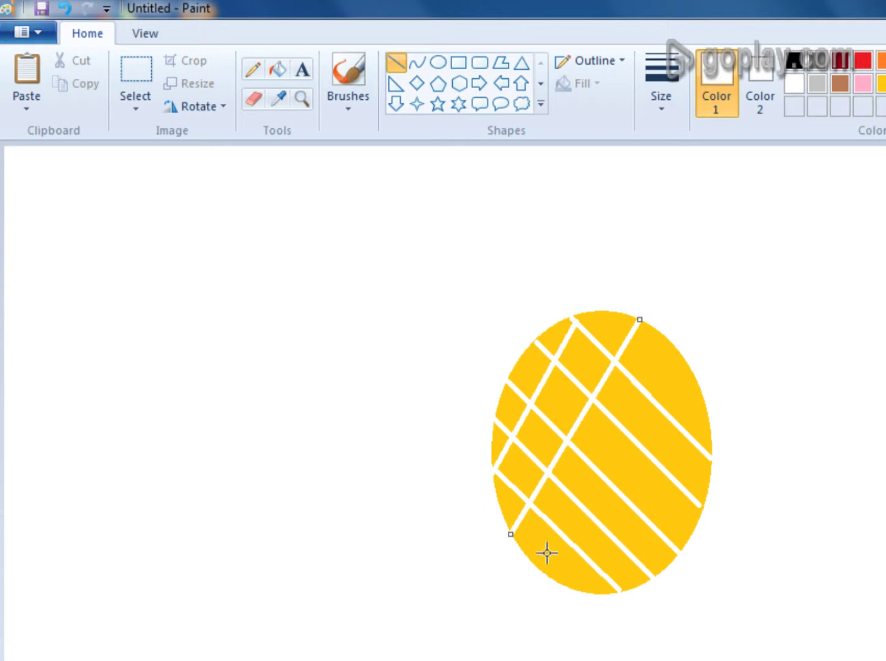
mouse_move(534, 569)
left_mouse_down()
mouse_move(611, 494)
mouse_move(673, 339)
left_mouse_up()
mouse_move(567, 588)
left_mouse_down()
mouse_move(656, 501)
mouse_move(706, 386)
mouse_move(698, 380)
left_mouse_up()
left_click_drag(606, 589, 712, 445)
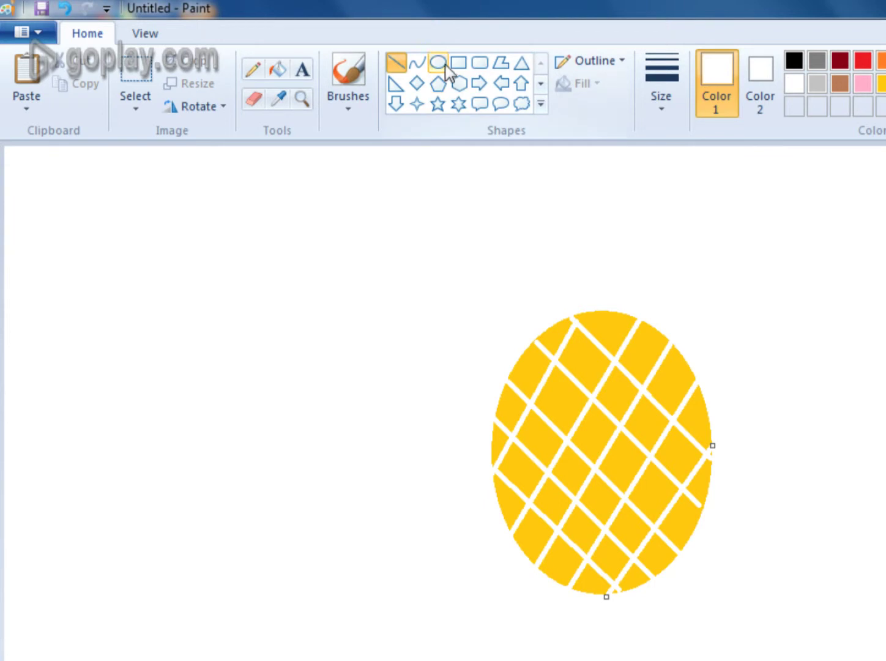
Step: Draw the left half of a bow above the oval with curves in a custom deeper pink, including the outline and inner fold
left_click(419, 62)
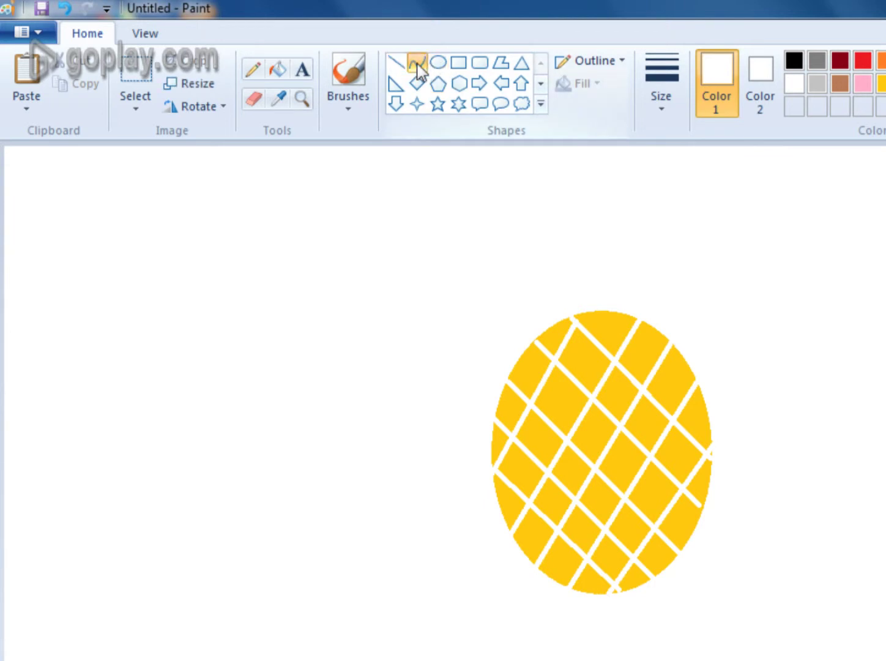
left_click(863, 84)
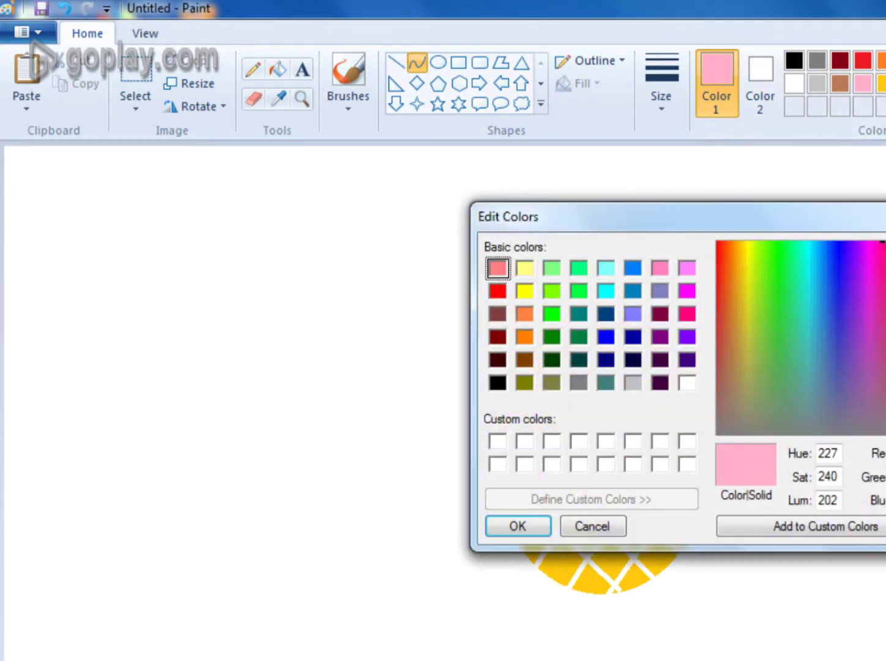
left_click(523, 526)
mouse_move(582, 292)
left_mouse_down()
mouse_move(475, 254)
mouse_move(439, 254)
left_mouse_up()
mouse_move(503, 281)
left_mouse_down()
mouse_move(519, 276)
mouse_move(530, 241)
left_mouse_up()
left_click(413, 65)
left_click_drag(438, 254, 427, 364)
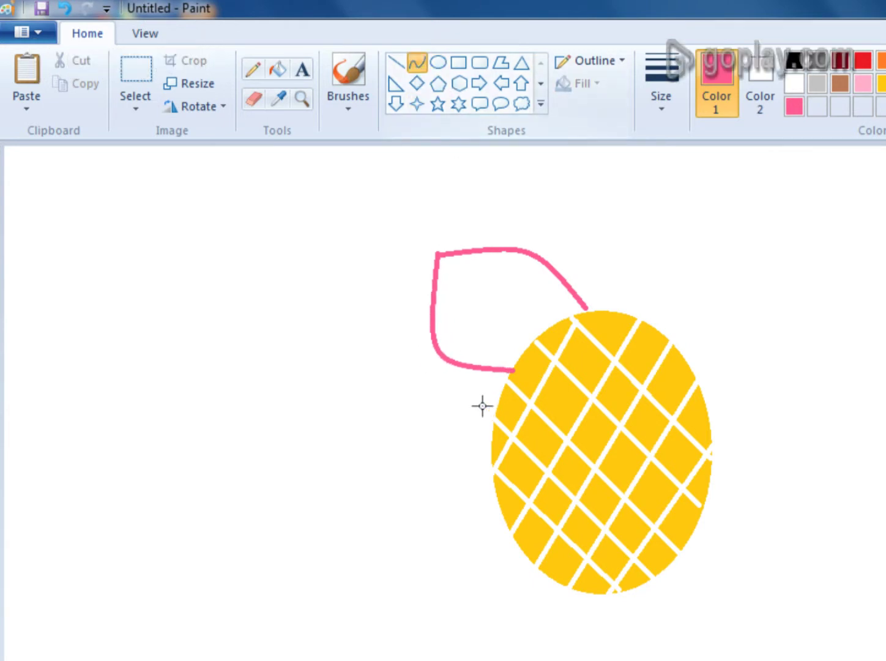
left_click_drag(449, 356, 585, 309)
left_click_drag(508, 335, 489, 296)
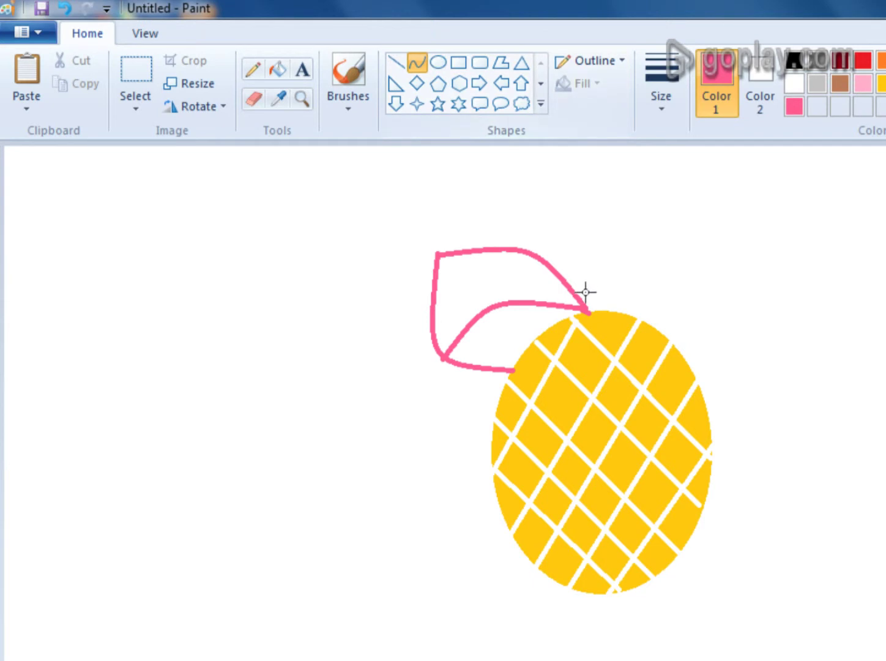
Step: Draw the right half of the pink bow with curves, adding its upper edge, outer side and inner fold line
left_click_drag(607, 303, 726, 246)
left_click_drag(656, 272, 637, 243)
left_click(410, 62)
left_click_drag(727, 249, 692, 371)
left_click_drag(721, 304, 777, 332)
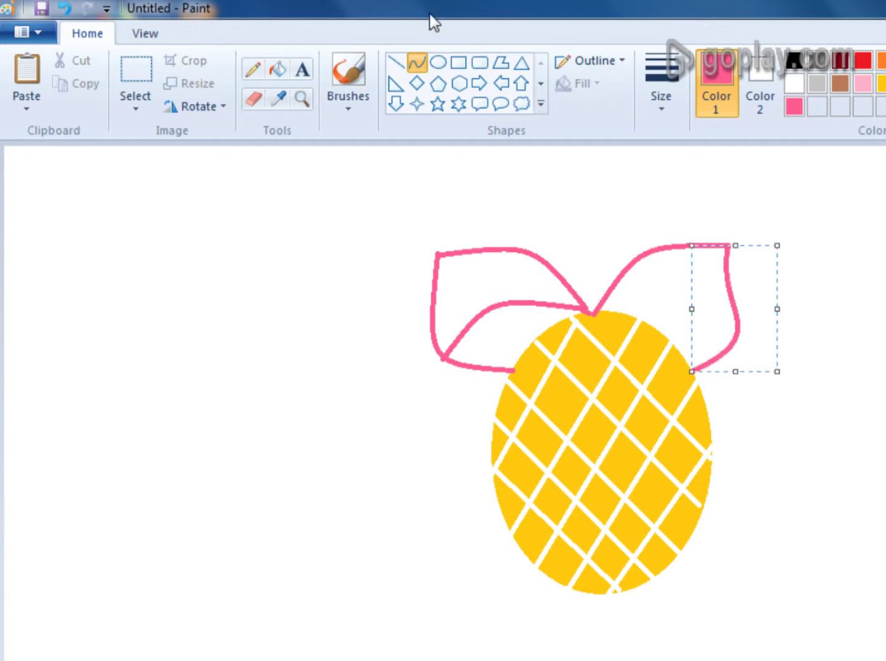
left_click(418, 65)
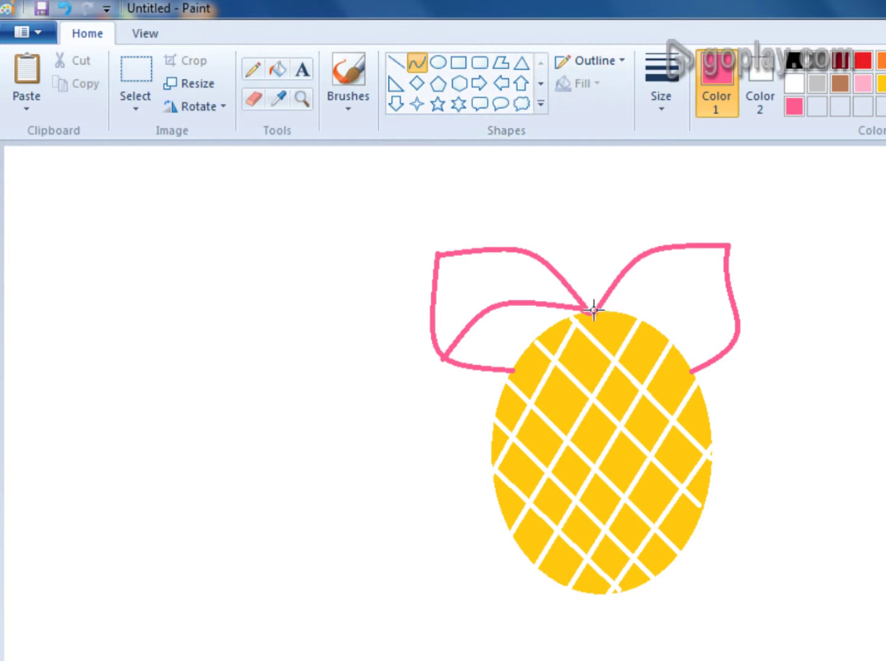
left_click_drag(591, 313, 726, 344)
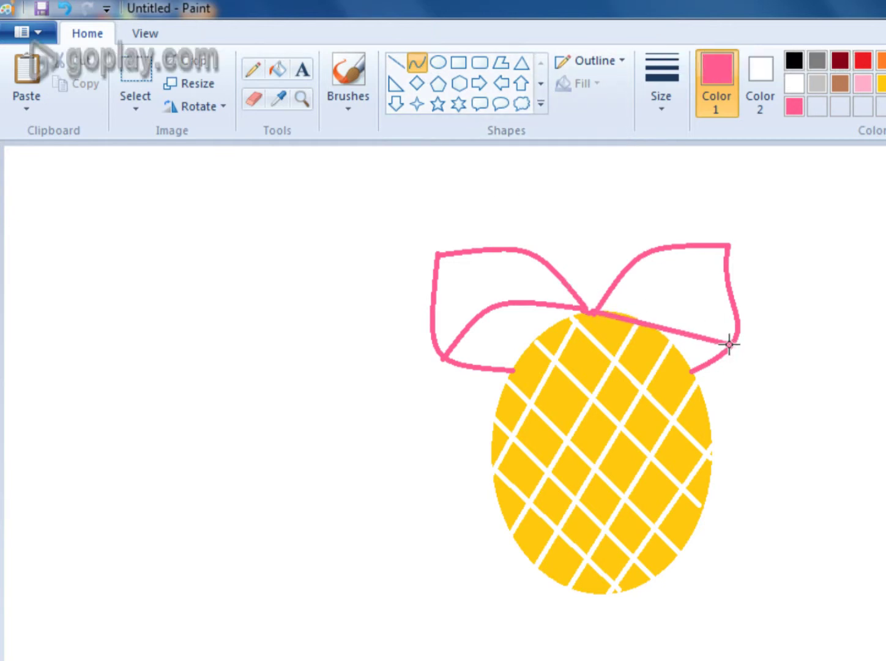
left_click_drag(668, 328, 667, 292)
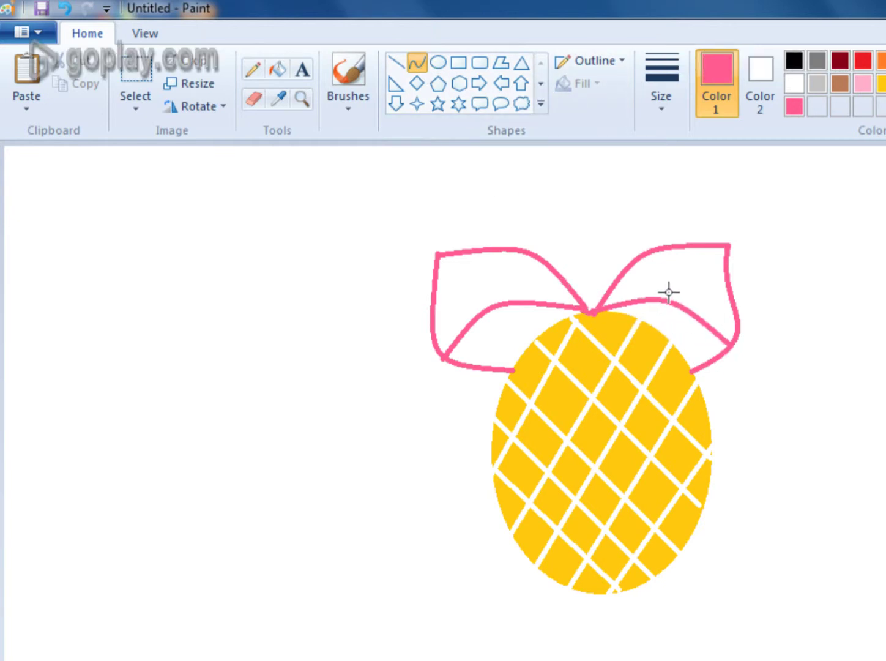
Step: Draw an upright pointed leaf in lime green rising from the bow's center, using two outward-bowed curves
left_click(446, 63)
left_click(417, 65)
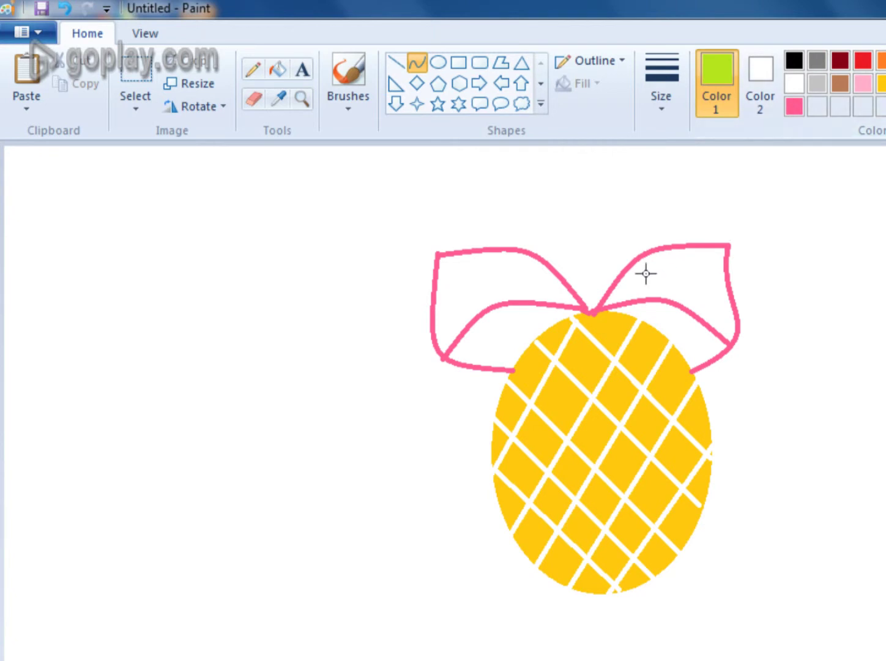
left_click_drag(590, 312, 579, 159)
left_click_drag(579, 233, 562, 229)
left_click(417, 61)
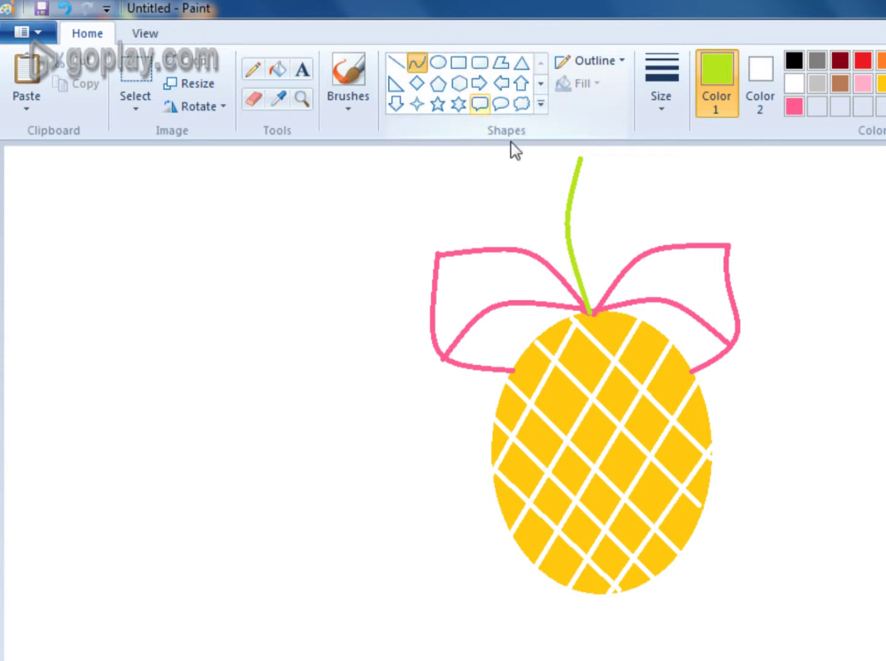
left_click_drag(588, 313, 582, 161)
mouse_move(605, 205)
left_mouse_down()
mouse_move(613, 219)
mouse_move(639, 221)
mouse_move(615, 225)
left_mouse_up()
Step: Draw two lime-green curved leaves flanking the central leaf, one leaning left and one leaning right
left_click(417, 62)
left_click_drag(566, 229, 501, 224)
left_click(428, 65)
left_click(422, 64)
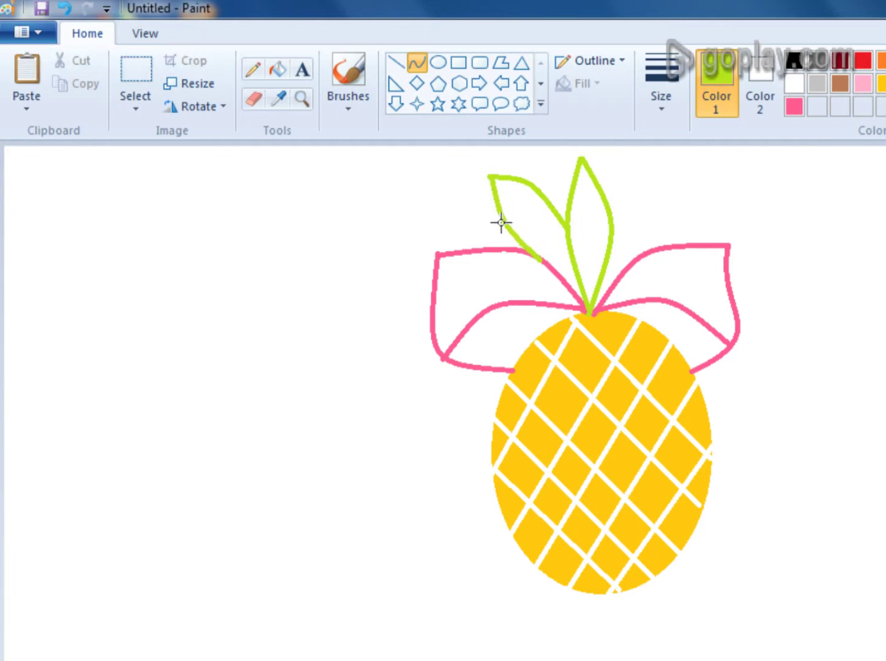
left_click(415, 62)
left_click_drag(613, 240, 639, 181)
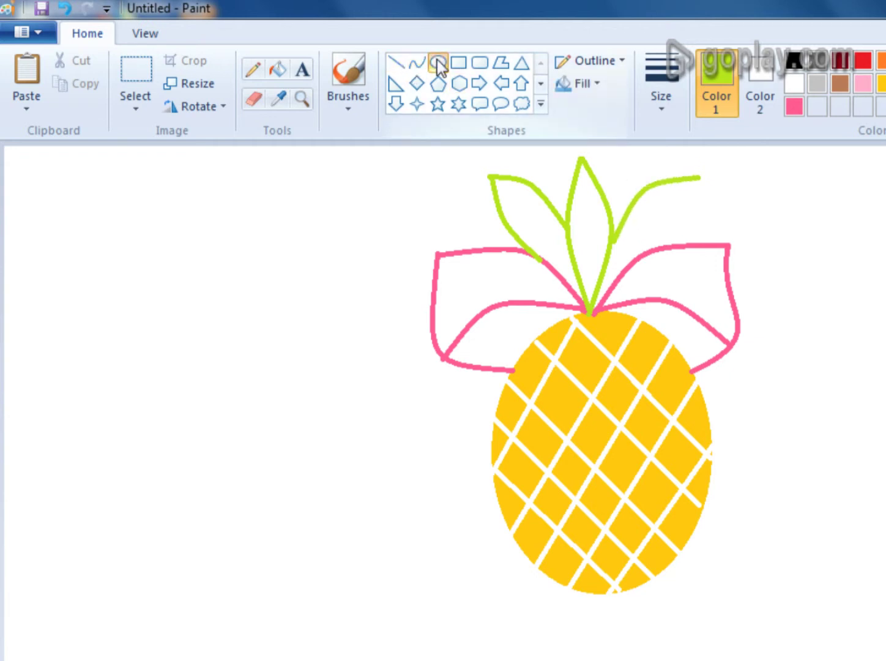
left_click_drag(700, 180, 624, 264)
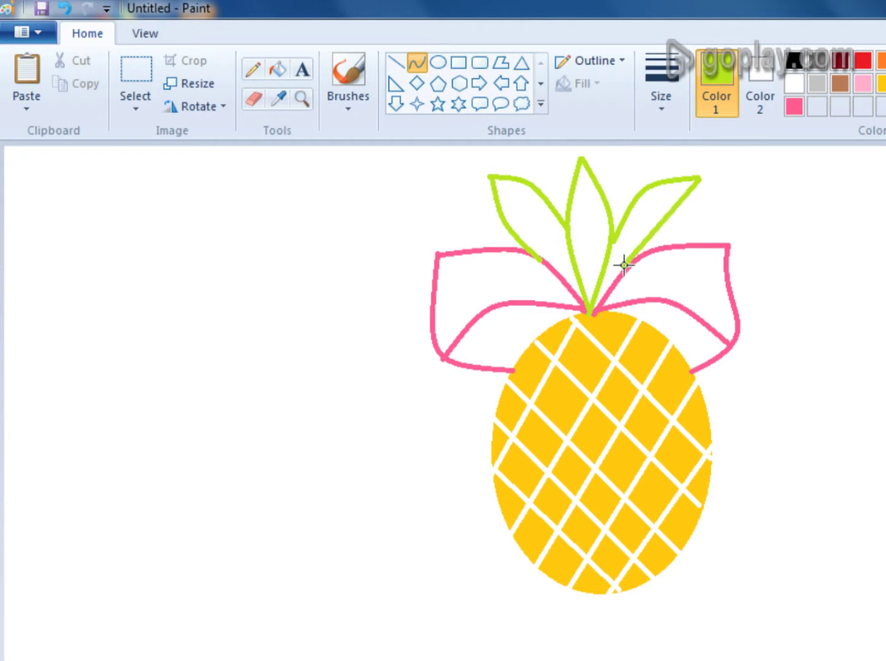
left_click_drag(684, 216, 652, 209)
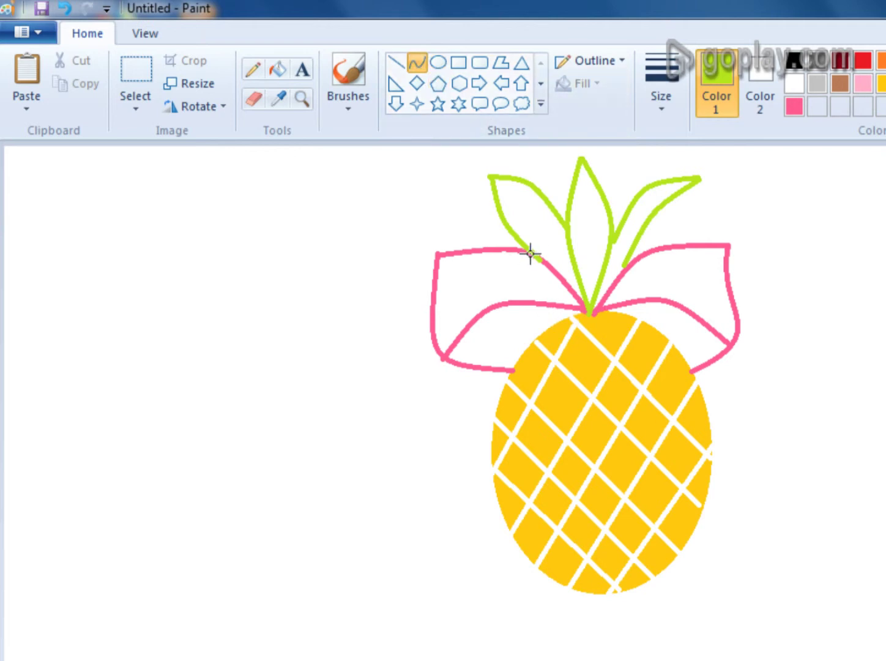
Step: Draw two outer lime-green leaves with curves, one spreading far left and one far right above the bow
left_click_drag(514, 249, 371, 205)
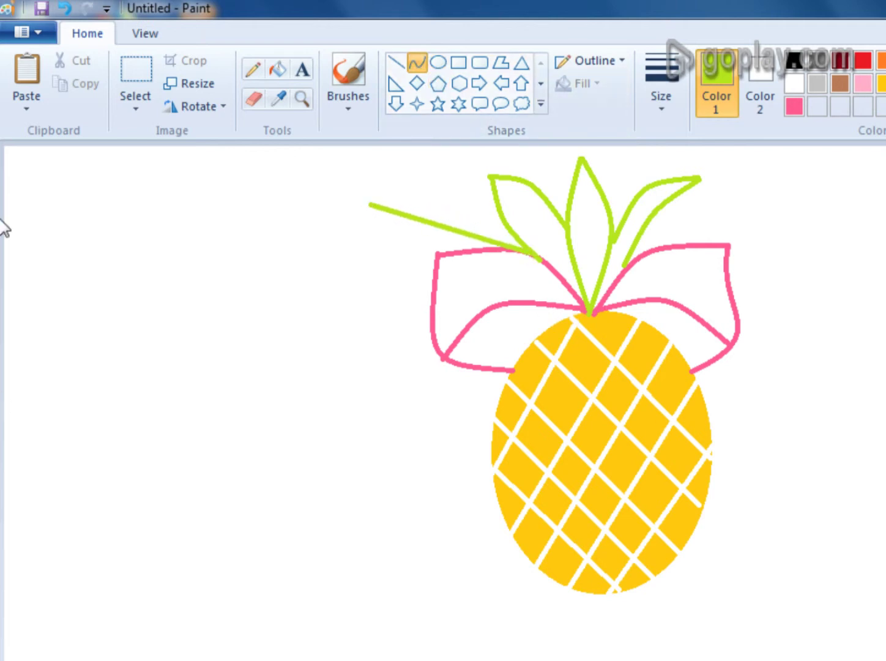
left_click_drag(438, 240, 443, 194)
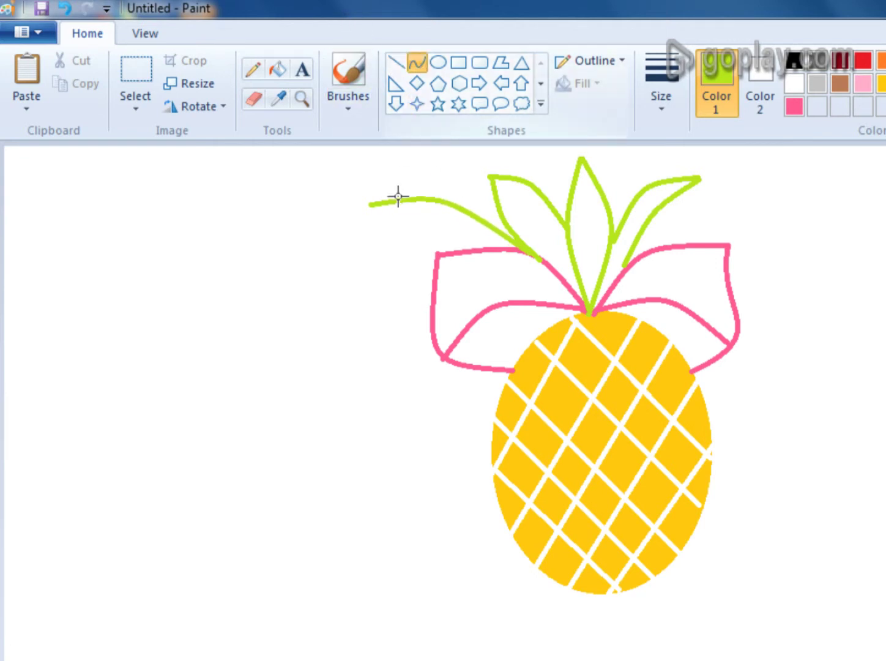
left_click_drag(371, 205, 479, 246)
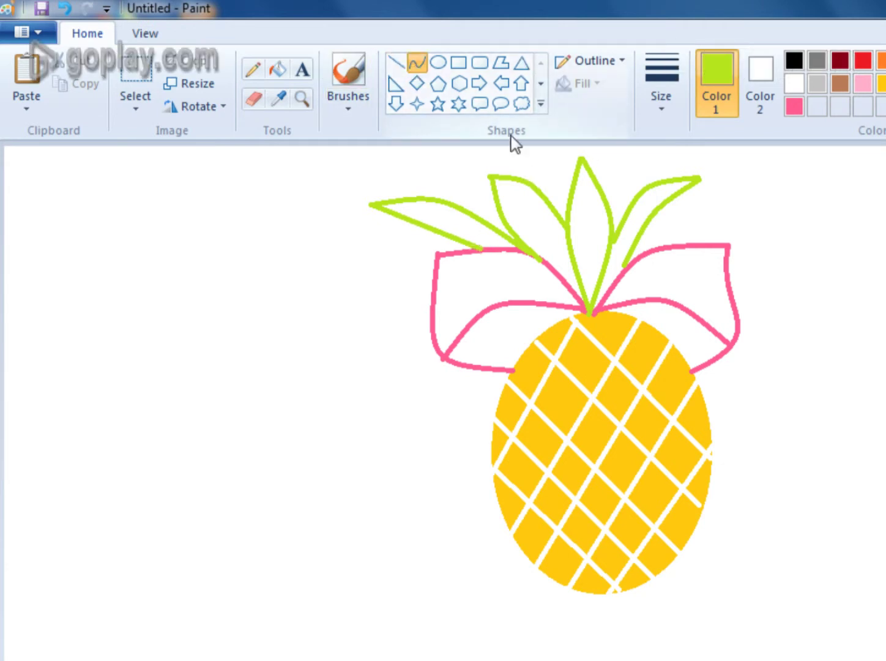
left_click_drag(621, 268, 761, 195)
left_click_drag(683, 239, 682, 210)
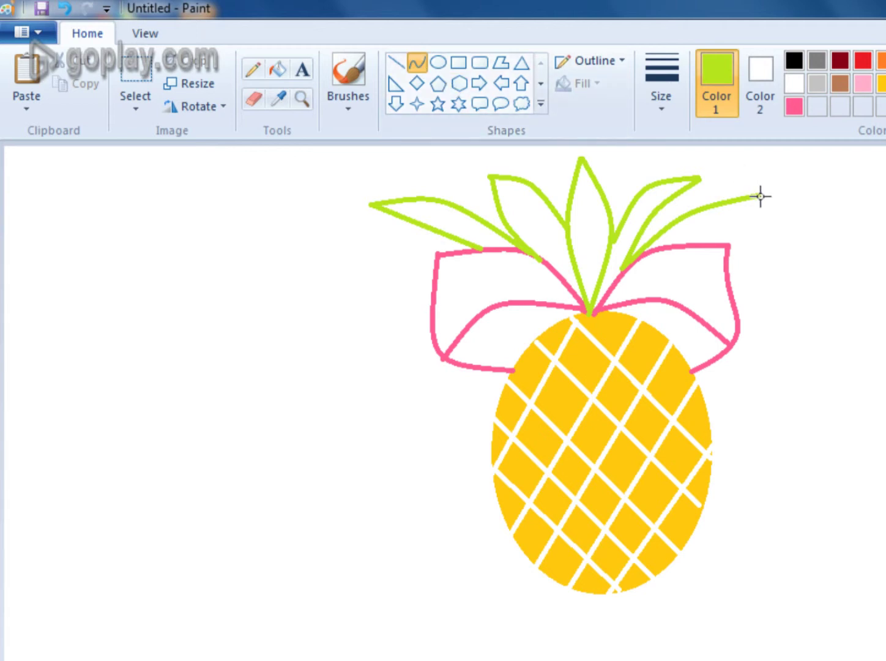
mouse_move(701, 207)
left_mouse_down()
mouse_move(678, 245)
mouse_move(698, 226)
left_mouse_up()
Step: Fill the central leaf and the two outermost leaves with lime green
left_click(279, 71)
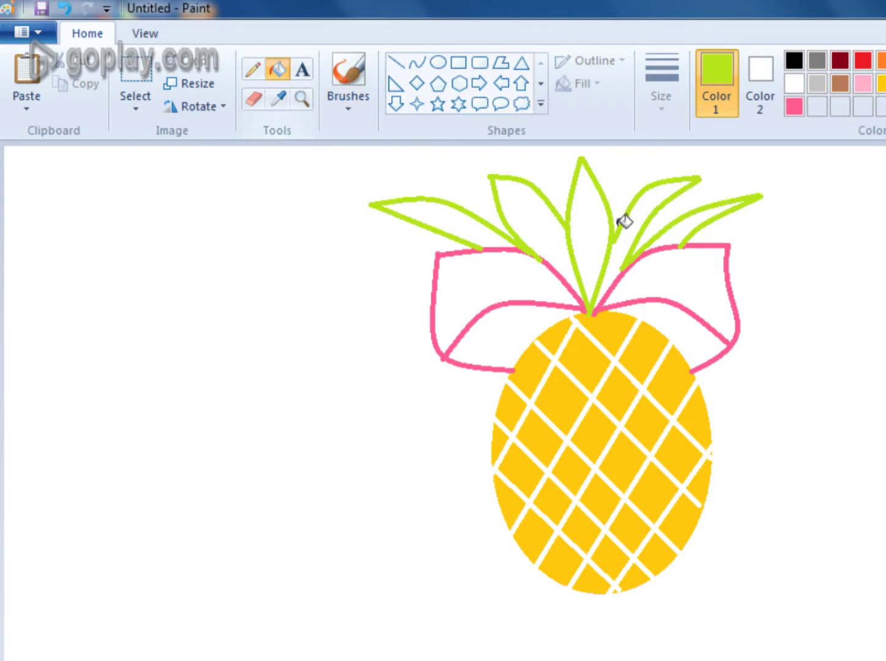
left_click(586, 219)
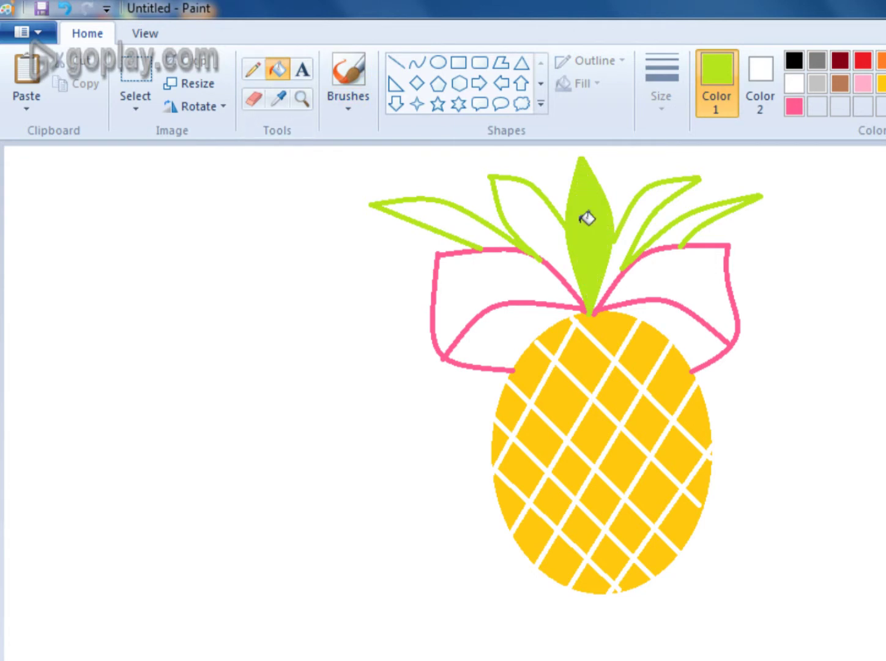
left_click(468, 226)
left_click(708, 214)
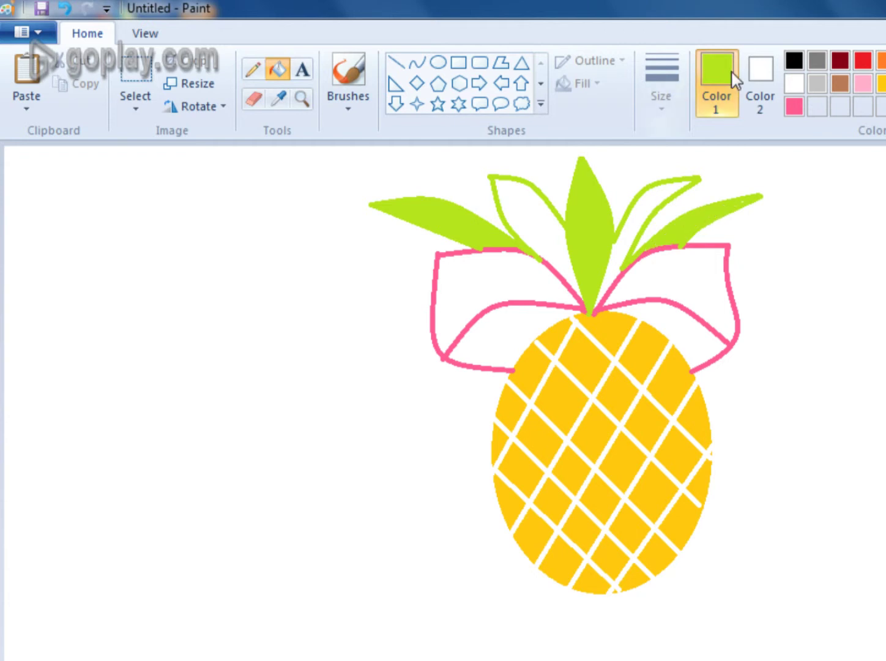
Step: Fill the two inner side leaves with a darker custom green of hue 50, saturation 192, luminosity 106
left_click(881, 82)
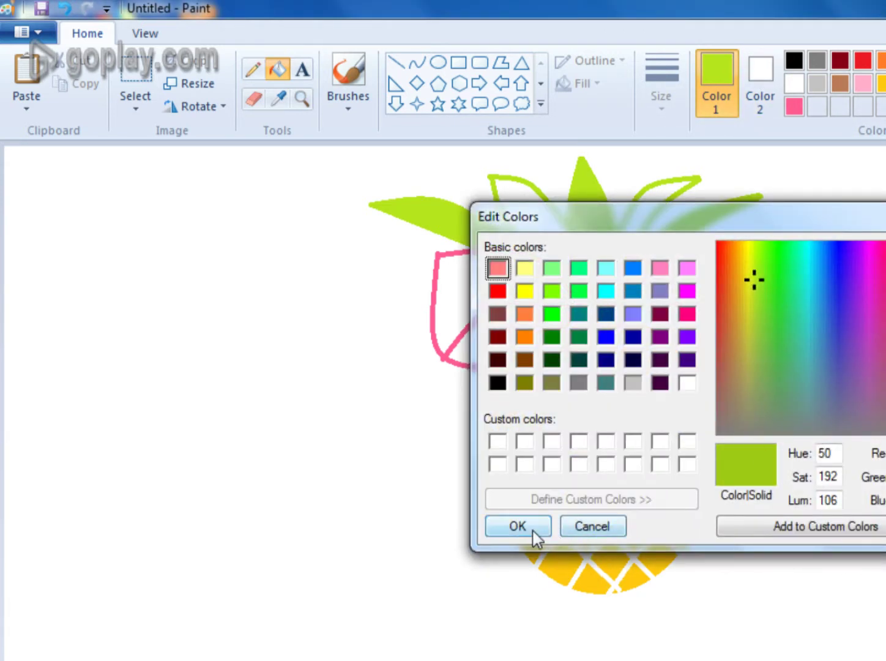
left_click(540, 530)
left_click(554, 218)
left_click(634, 226)
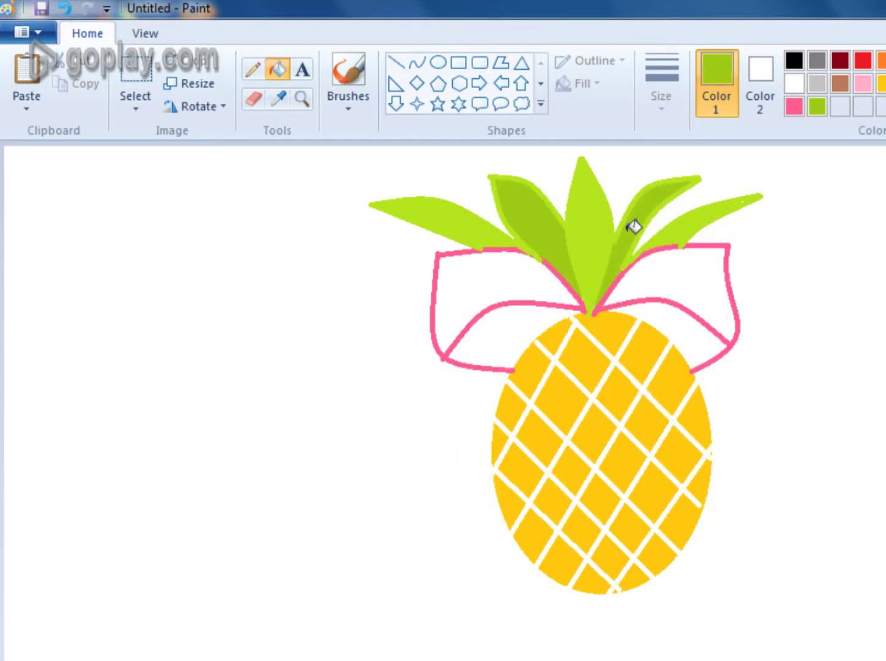
Step: Close the gap in the top edge of the bow's left loop with a short pink curve below the outer leaf
left_click(794, 106)
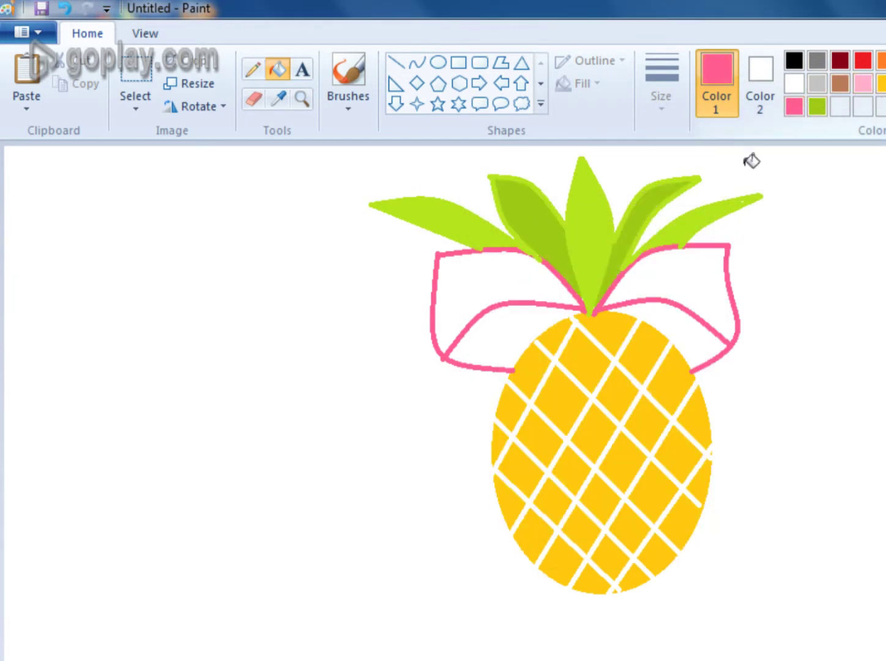
left_click(515, 335)
key("ctrl+z")
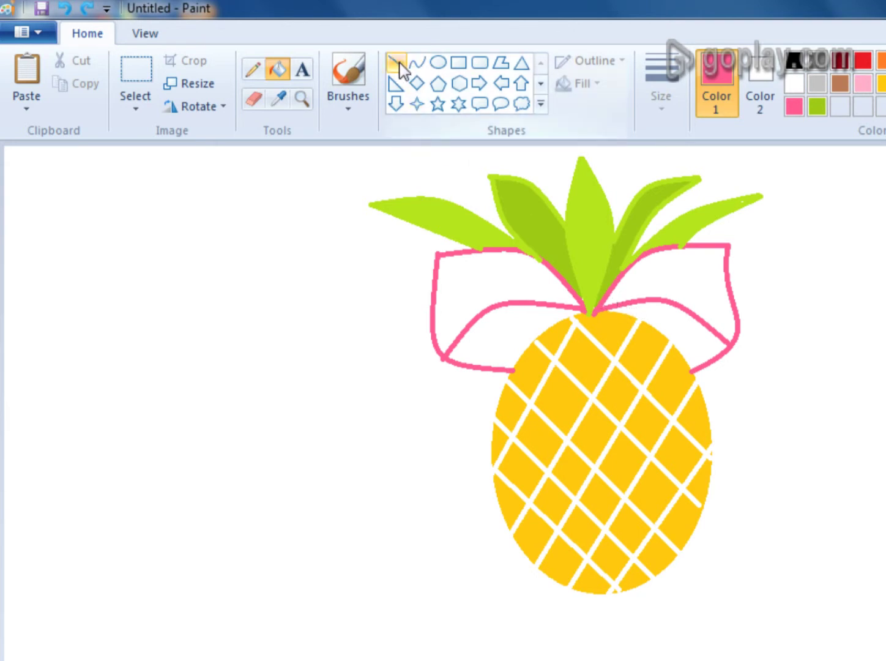
left_click(417, 63)
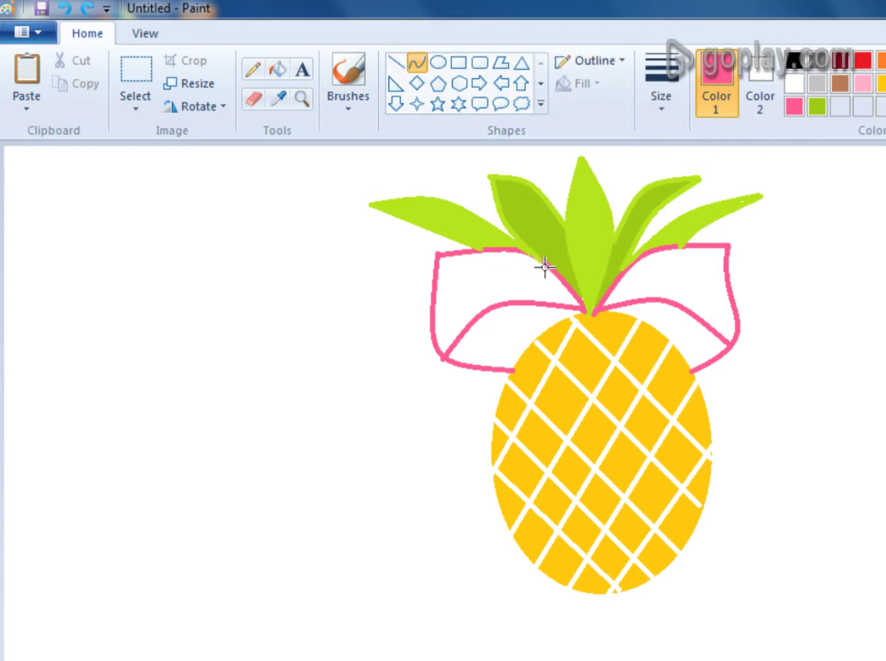
left_click_drag(546, 264, 477, 247)
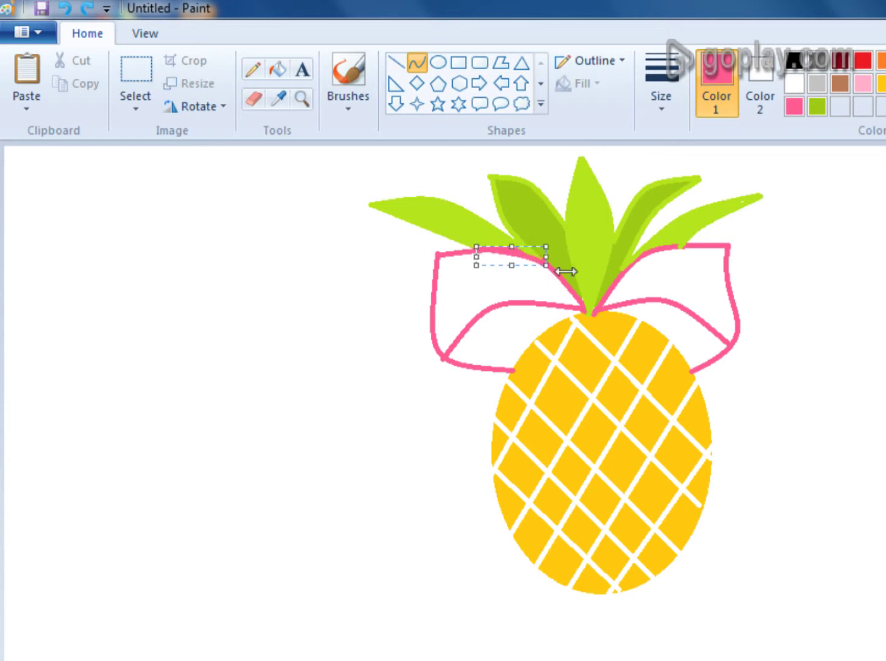
left_click(418, 64)
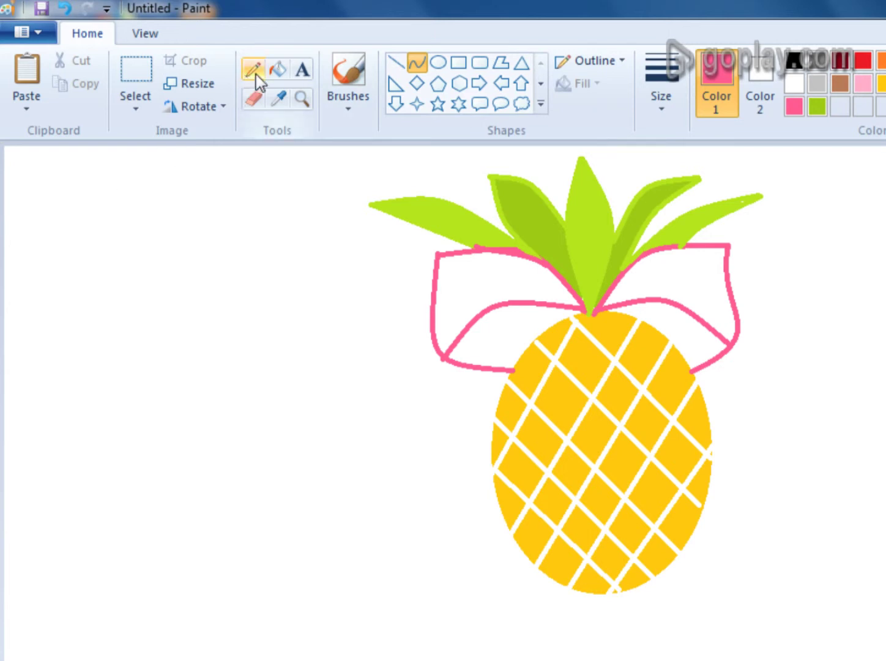
left_click(276, 69)
left_click(493, 281)
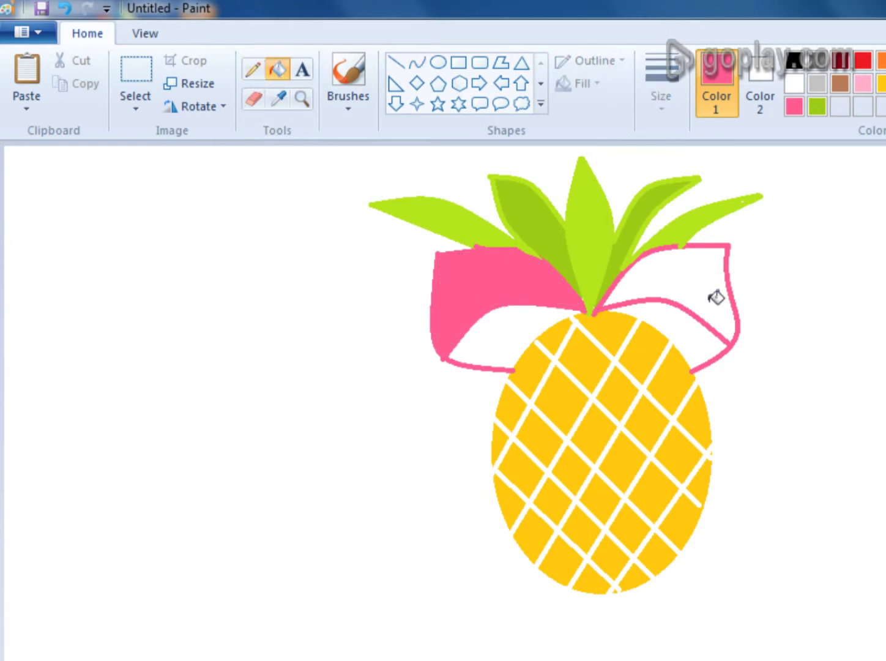
key("ctrl+z")
left_click(484, 345)
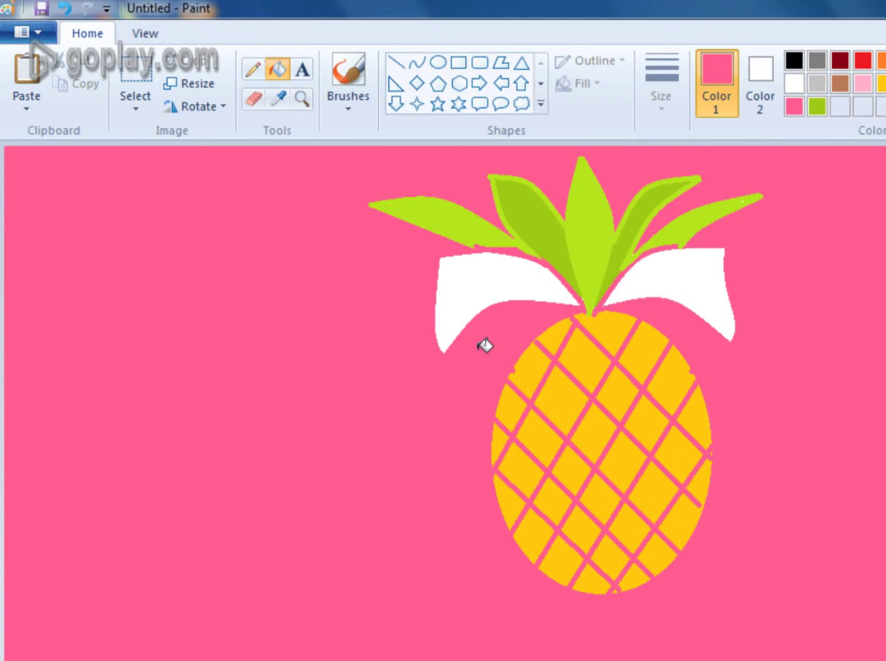
key("ctrl+z")
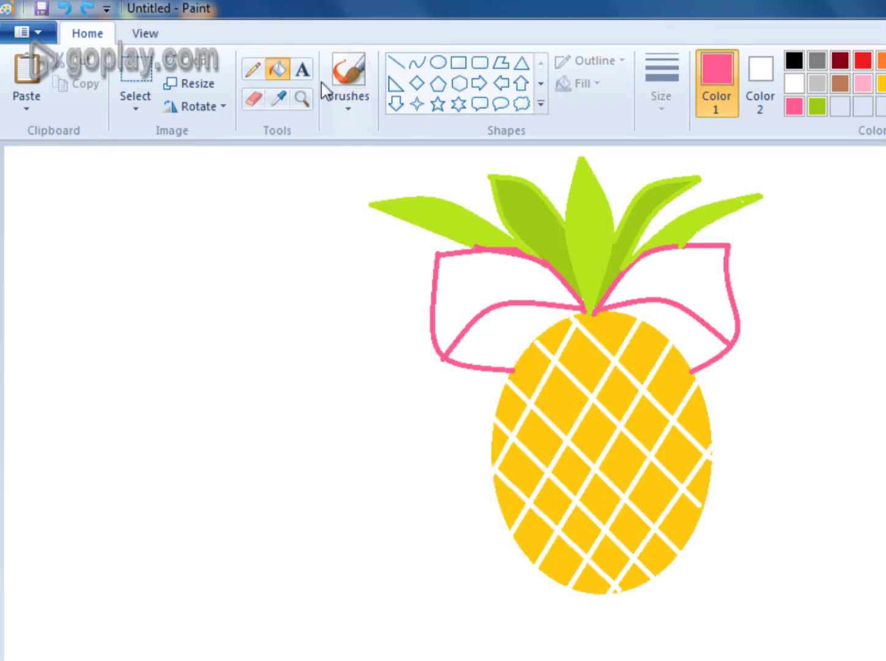
Step: Close the bow's outline at its centre and along the pineapple's upper edge on both sides with pink curves
left_click(417, 62)
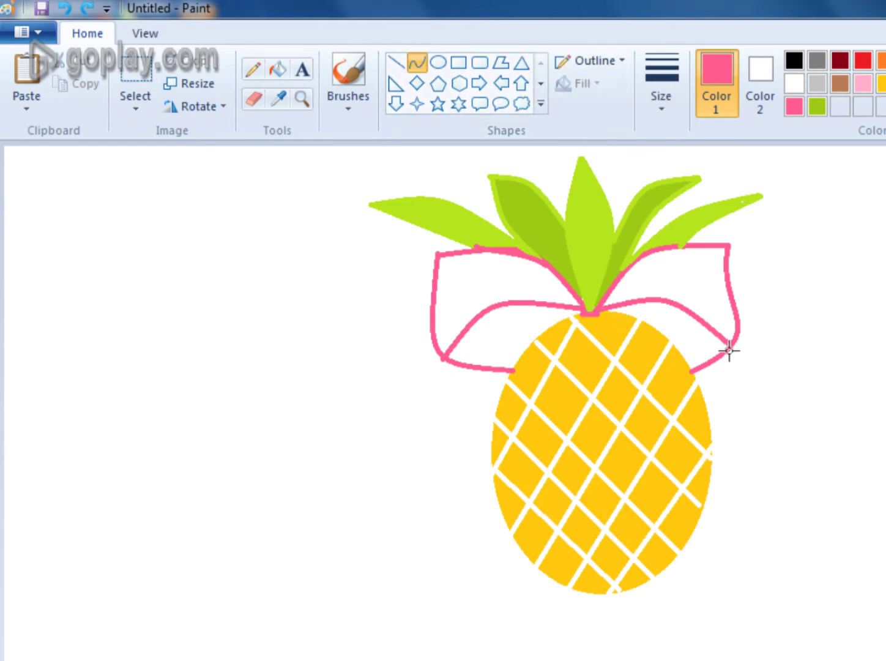
left_click(416, 62)
left_click_drag(689, 365, 600, 308)
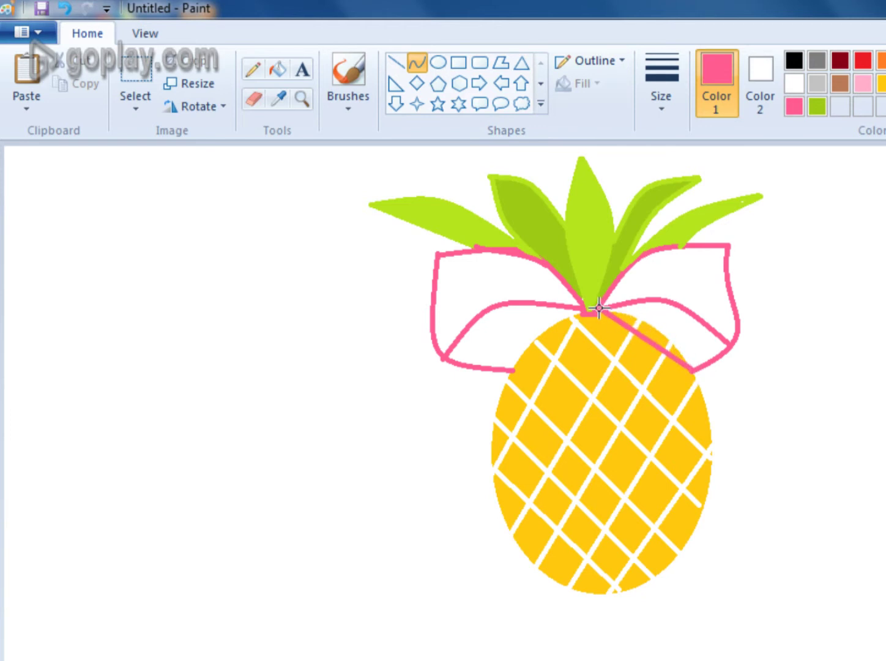
left_click_drag(652, 337, 664, 328)
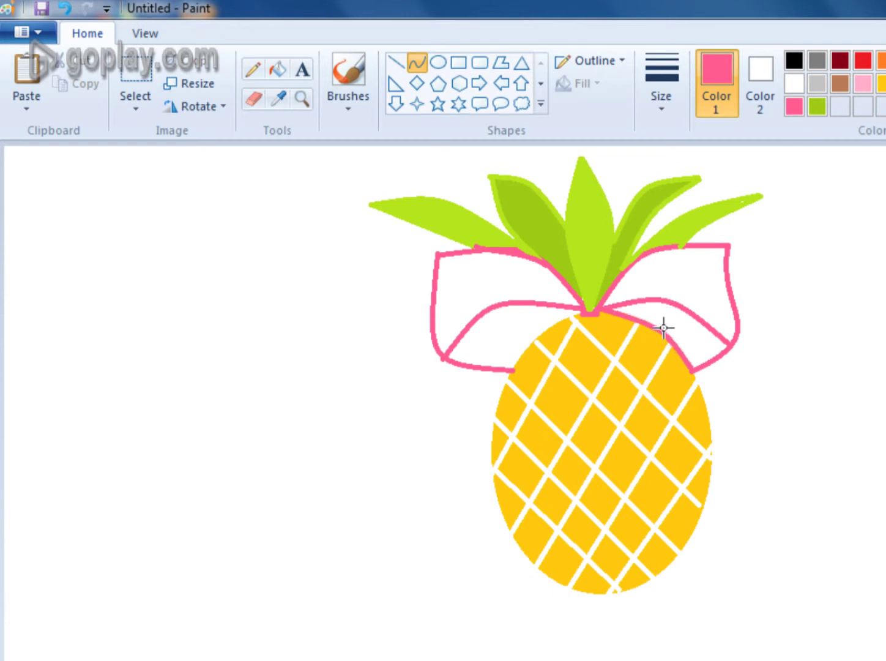
left_click(417, 61)
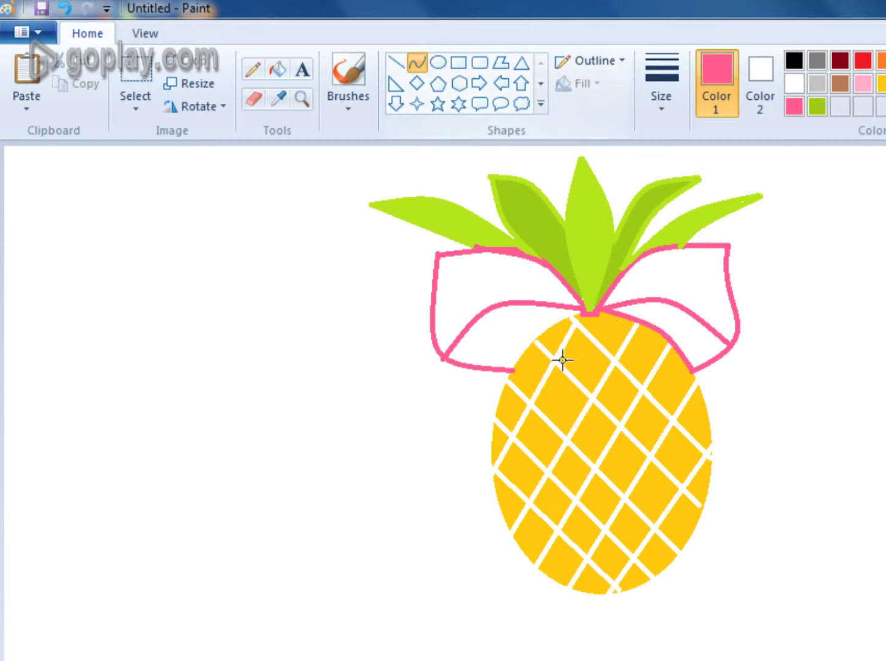
left_click_drag(582, 310, 537, 334)
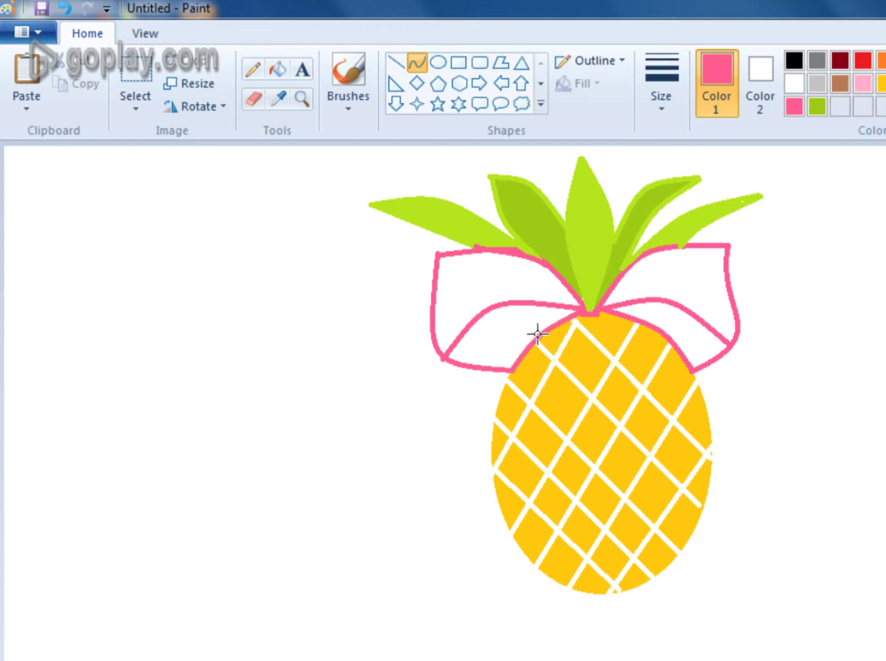
Step: Fill the two lower sections of the bow with the outline's pink
left_click(276, 69)
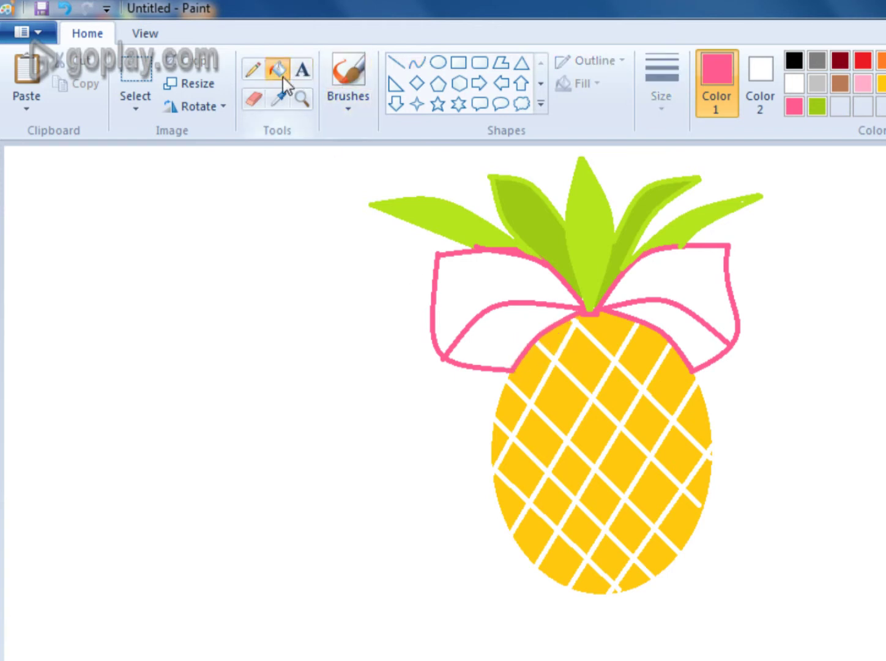
left_click(511, 343)
left_click(698, 327)
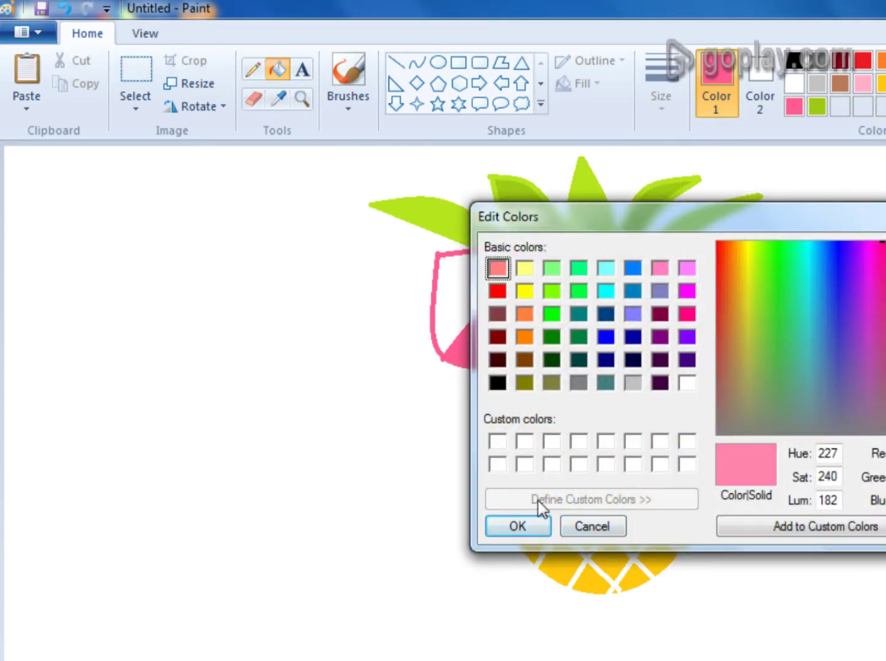
Step: Fill the two upper bow sections with a lighter custom pink of hue 227, saturation 240, luminosity 182
left_click(535, 528)
left_click(478, 282)
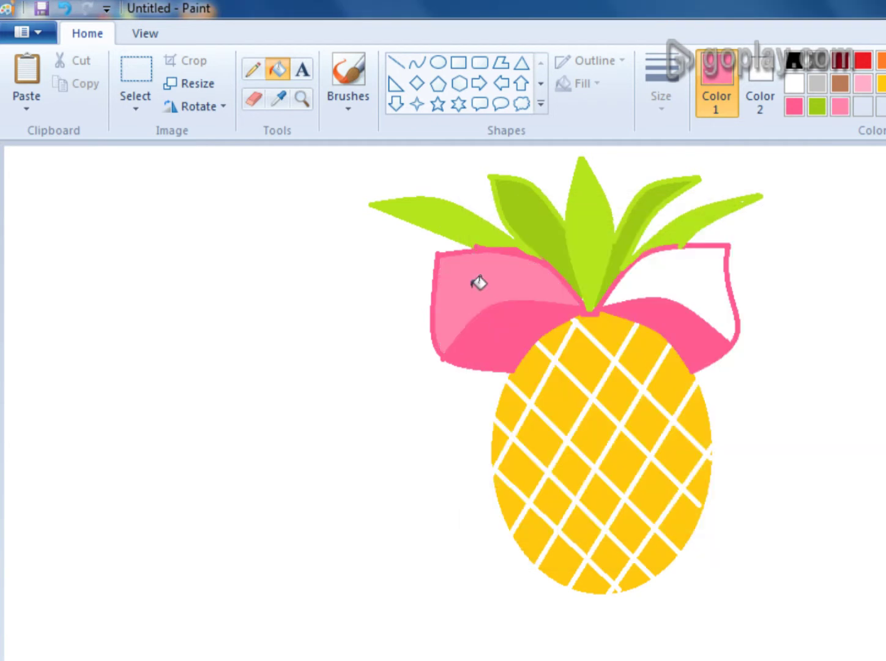
left_click(696, 281)
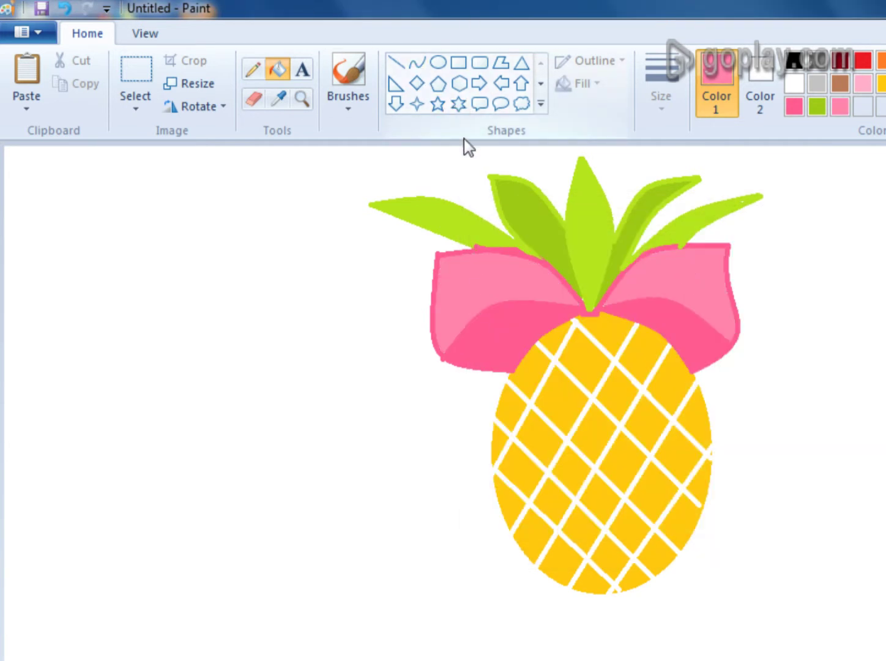
Step: Draw a rounded rectangle with black outline and solid black fill on the pineapple's left half as a sunglasses lens
left_click(436, 64)
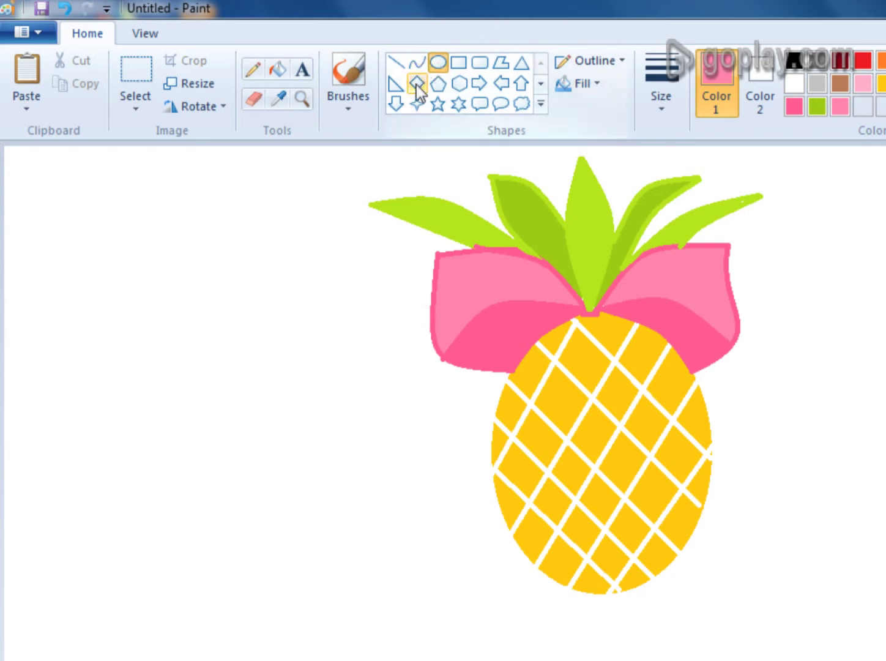
left_click(479, 63)
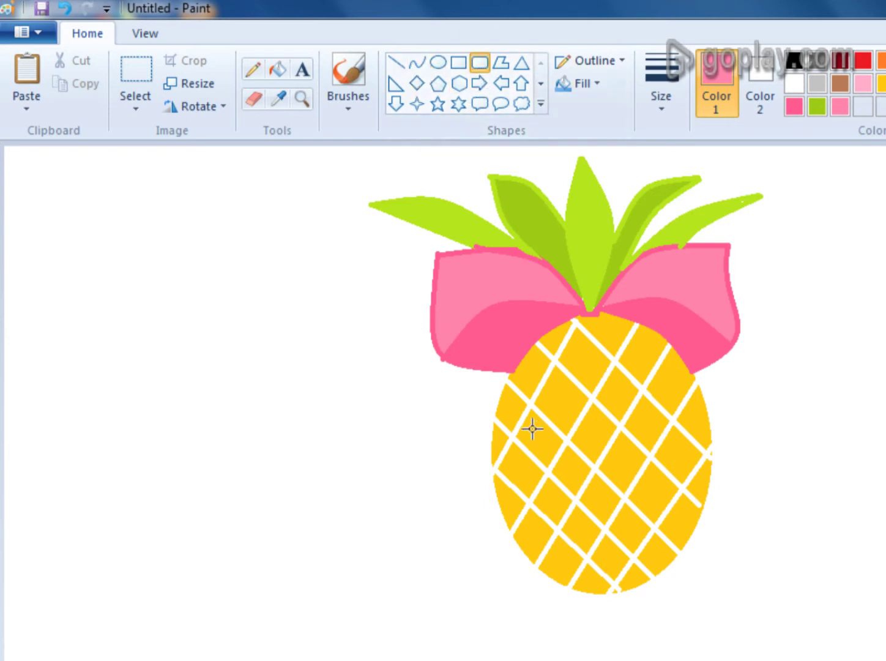
left_click(794, 61)
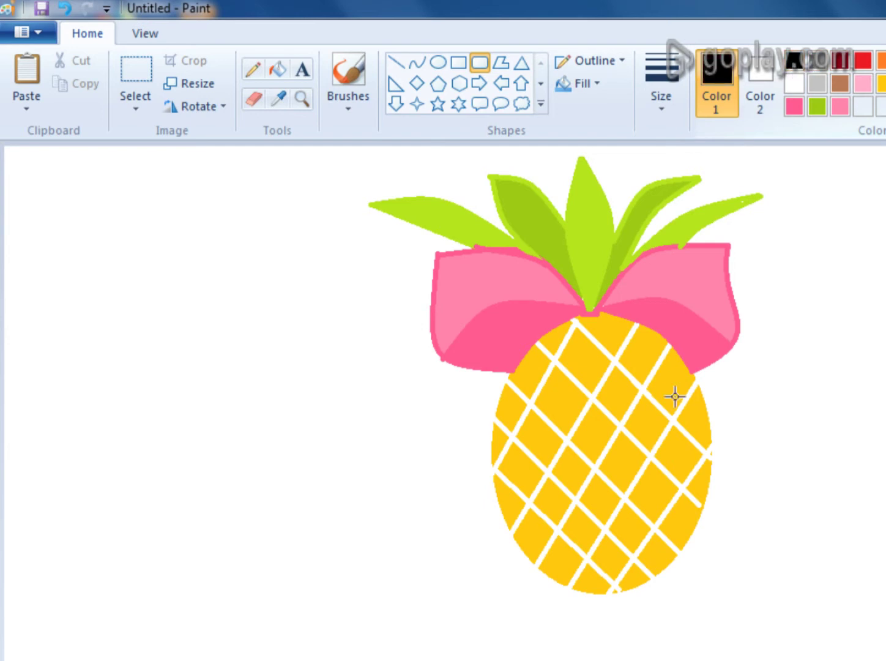
left_click(762, 79)
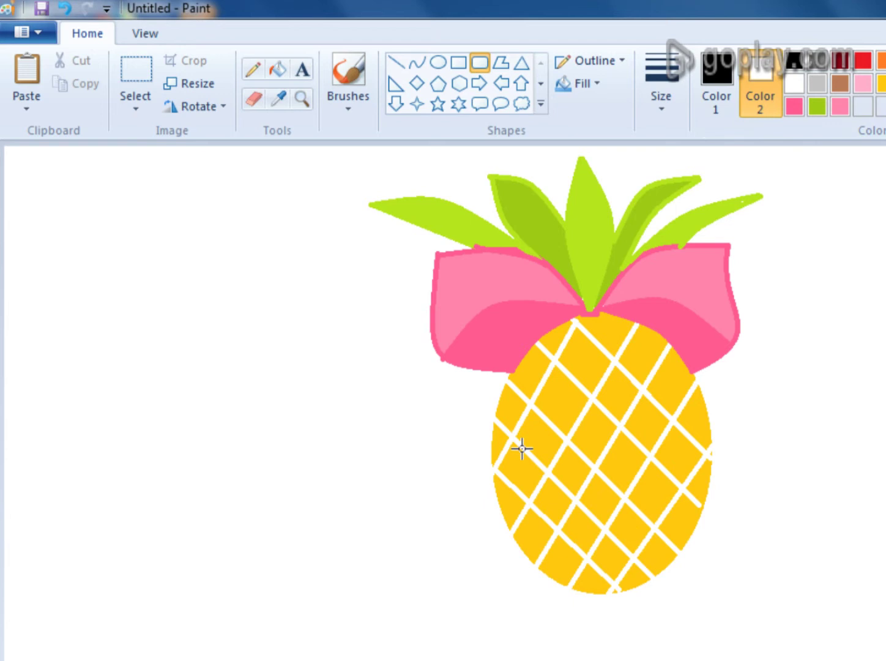
mouse_move(503, 451)
left_mouse_down()
mouse_move(547, 498)
mouse_move(589, 514)
mouse_move(578, 524)
mouse_move(590, 527)
mouse_move(560, 480)
mouse_move(570, 478)
mouse_move(558, 477)
left_mouse_up()
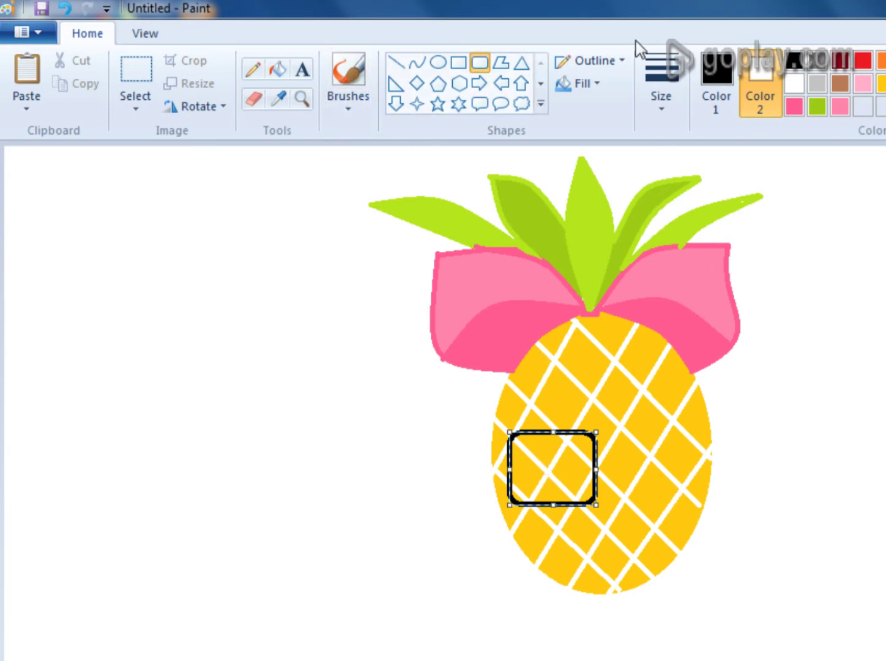
left_click(598, 82)
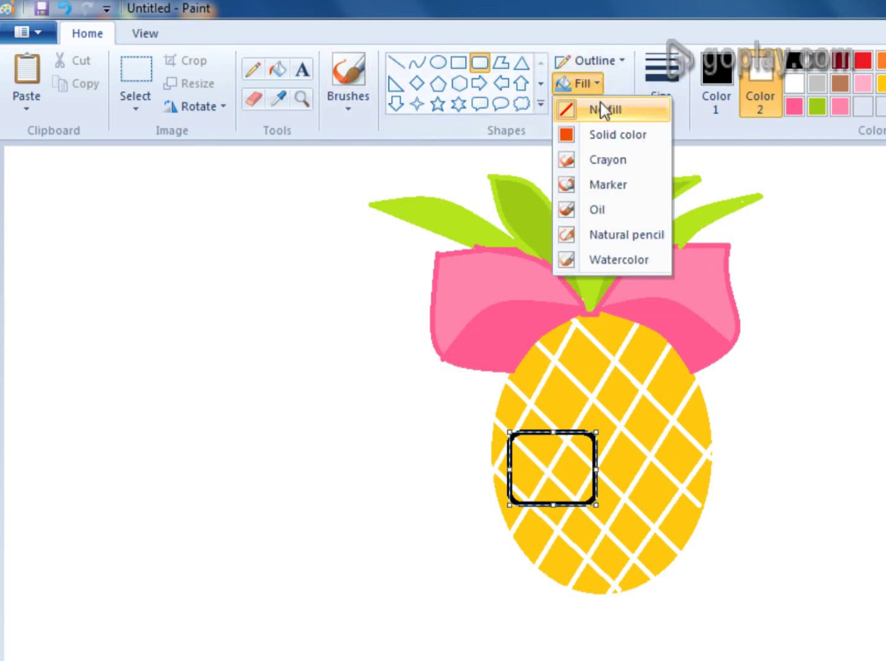
left_click(604, 134)
left_click(794, 61)
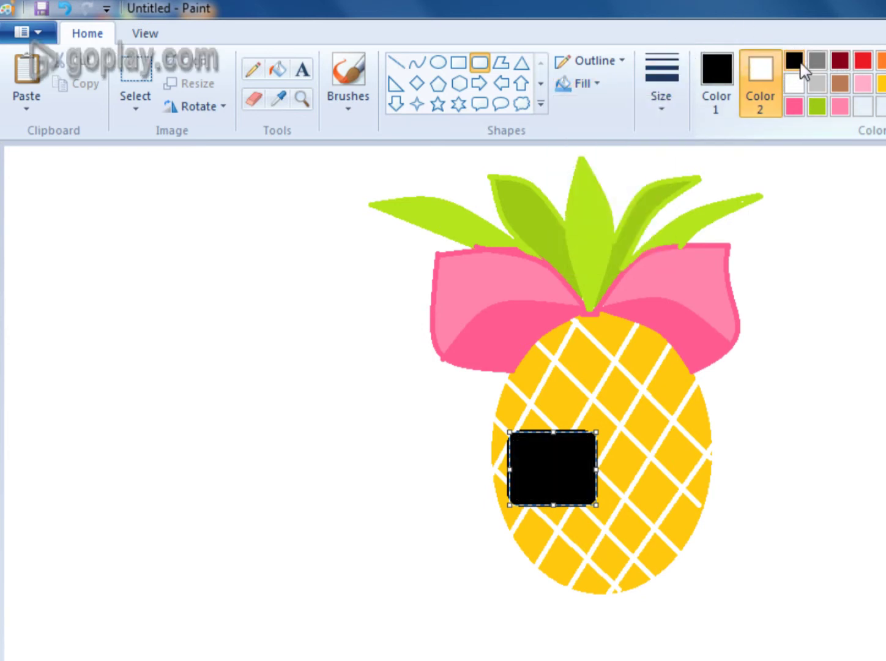
left_click(799, 63)
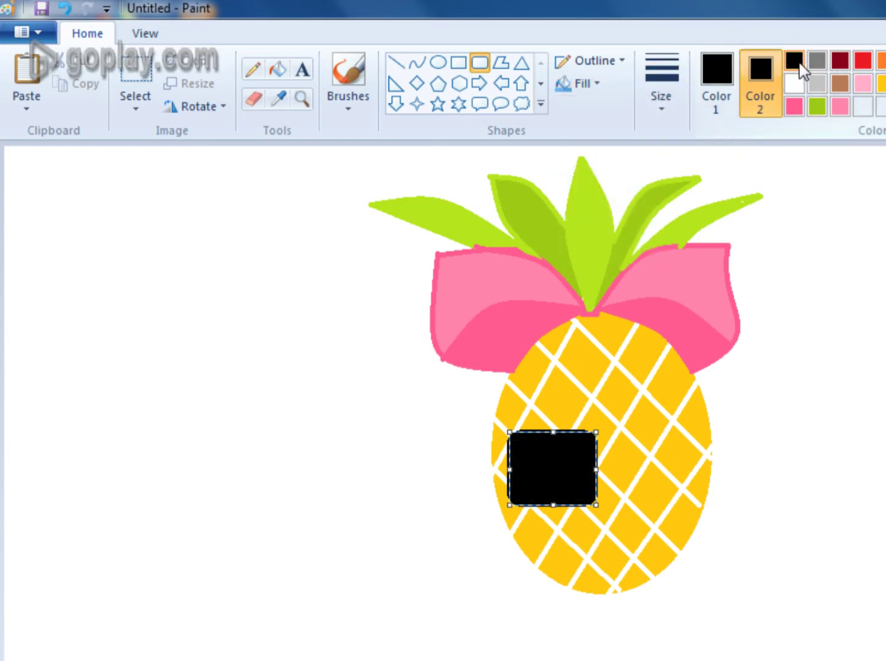
Step: Draw a matching solid black rounded rectangle on the pineapple's right half as the second lens
left_click(438, 62)
left_click(455, 61)
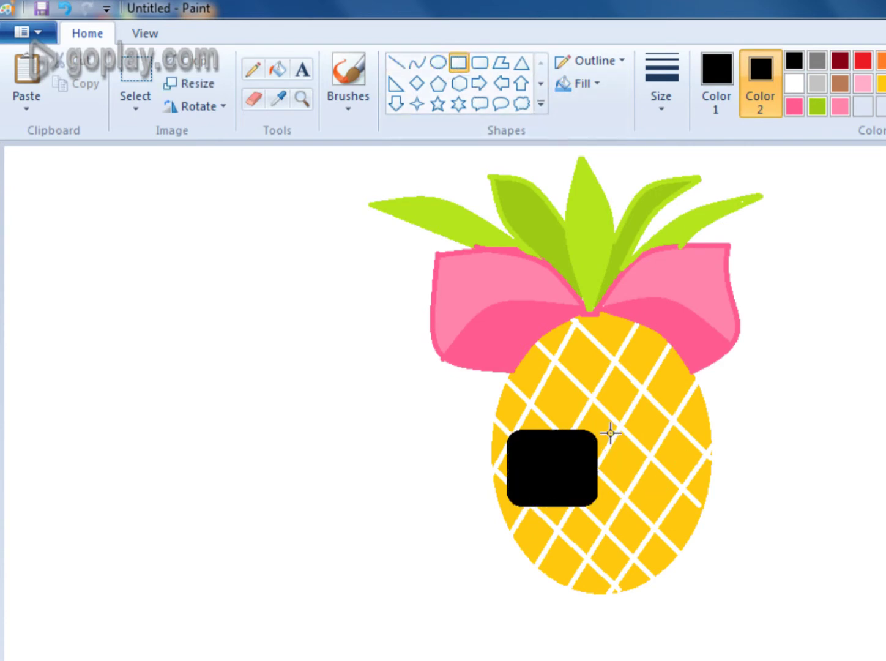
left_click(475, 66)
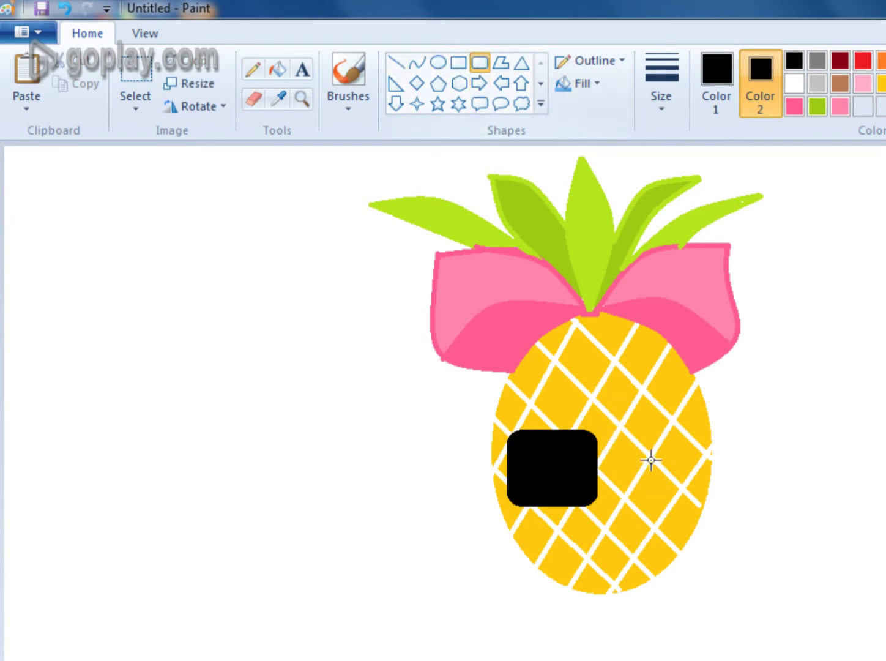
left_click_drag(612, 429, 699, 497)
left_click_drag(658, 461, 659, 466)
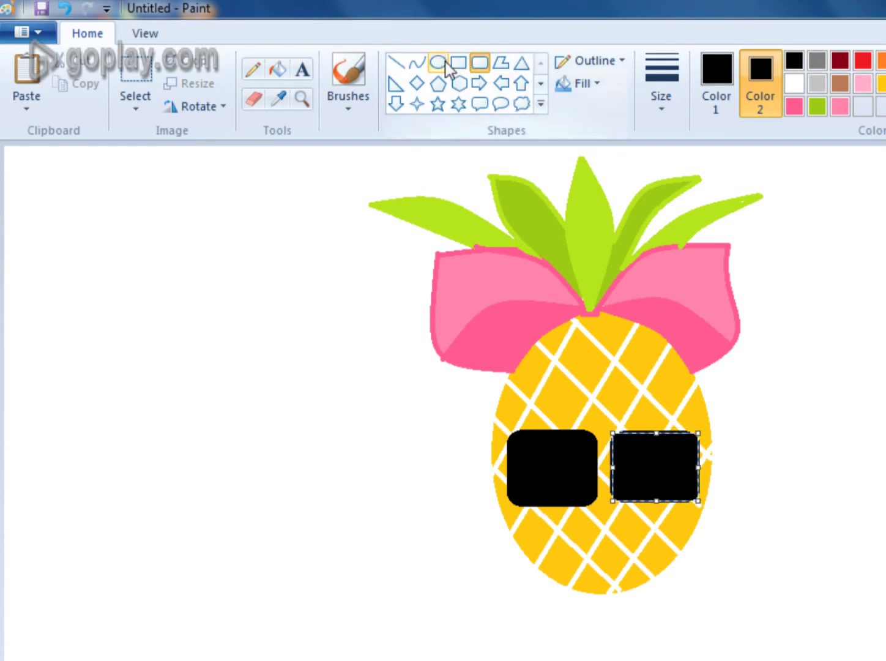
Step: Connect the two lenses with a short black bridge line in the thickest line size
left_click(422, 65)
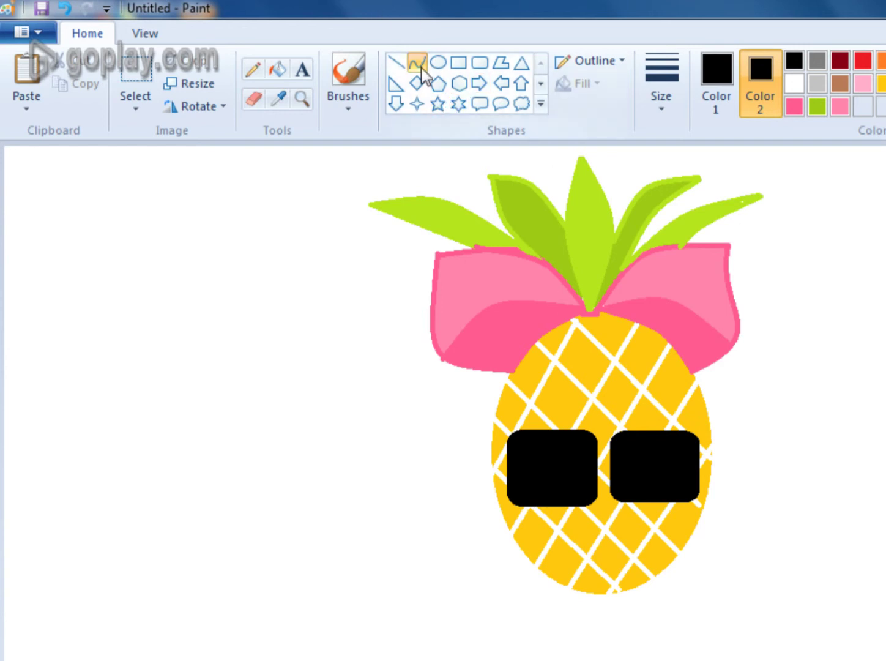
left_click(400, 64)
left_click(662, 98)
left_click(692, 263)
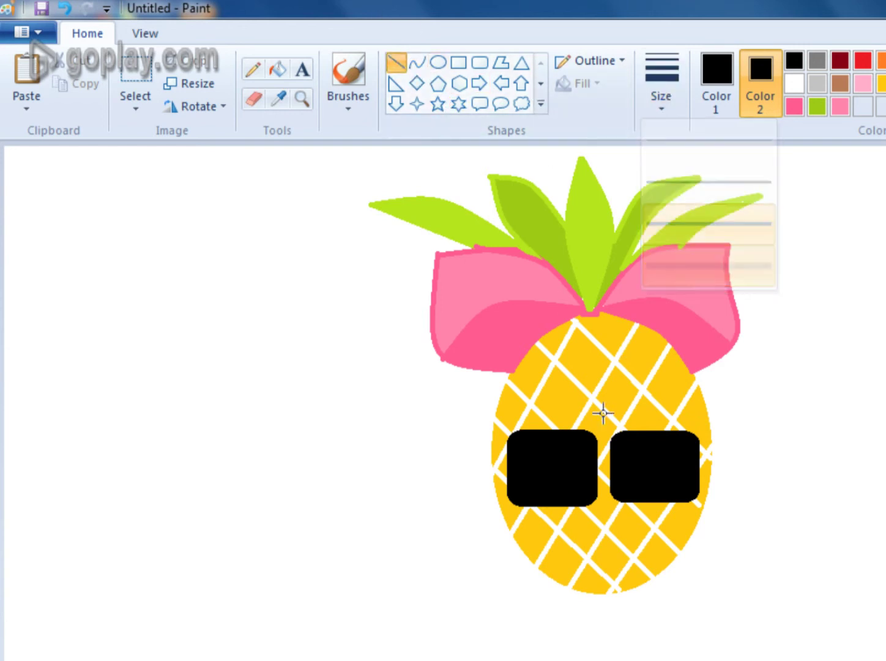
left_click_drag(613, 466, 612, 466)
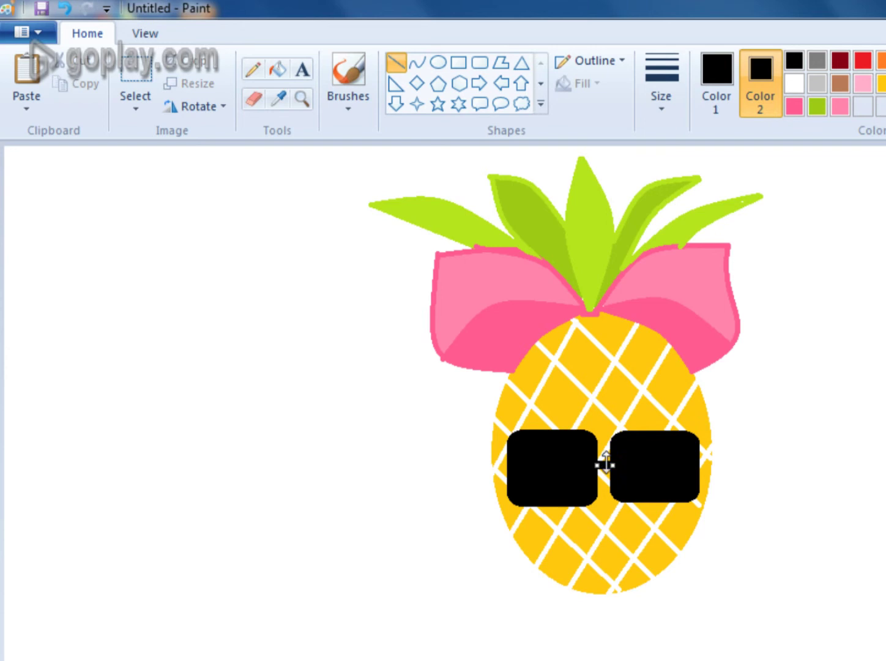
Step: Draw the sunglasses' left arm with two black curves meeting at a point beyond the left lens's upper corner
left_click(418, 65)
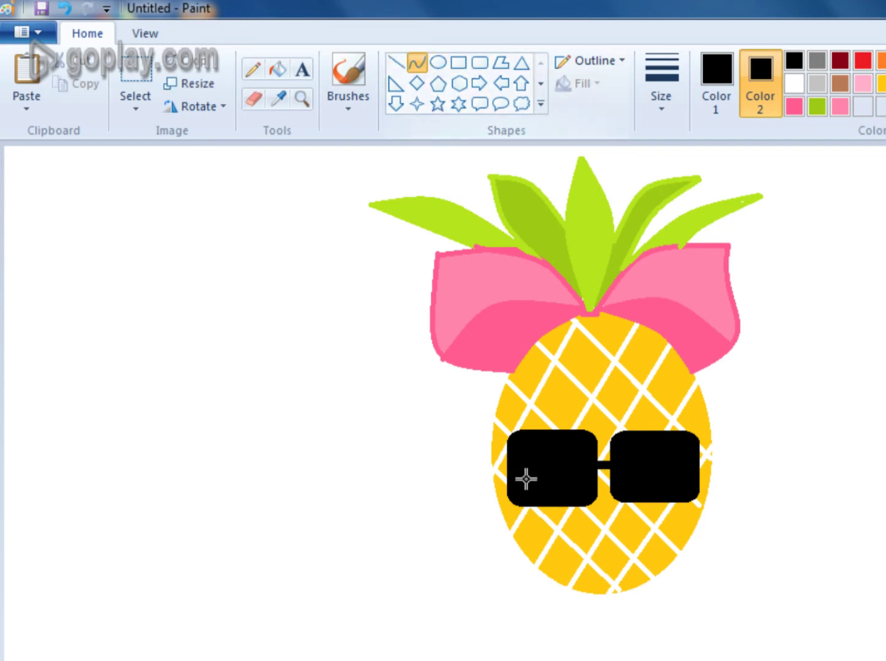
left_click_drag(528, 432, 488, 420)
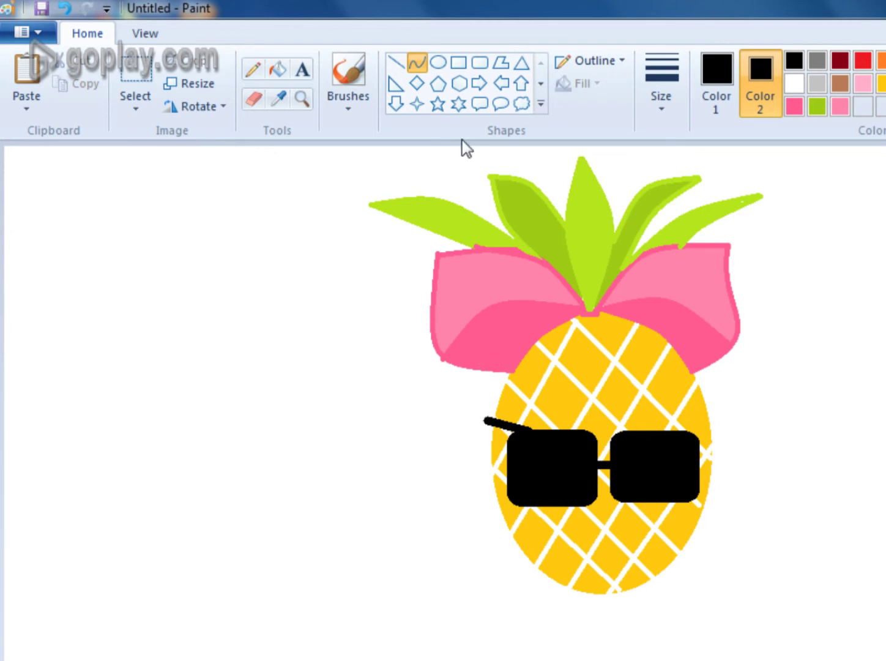
left_click(417, 62)
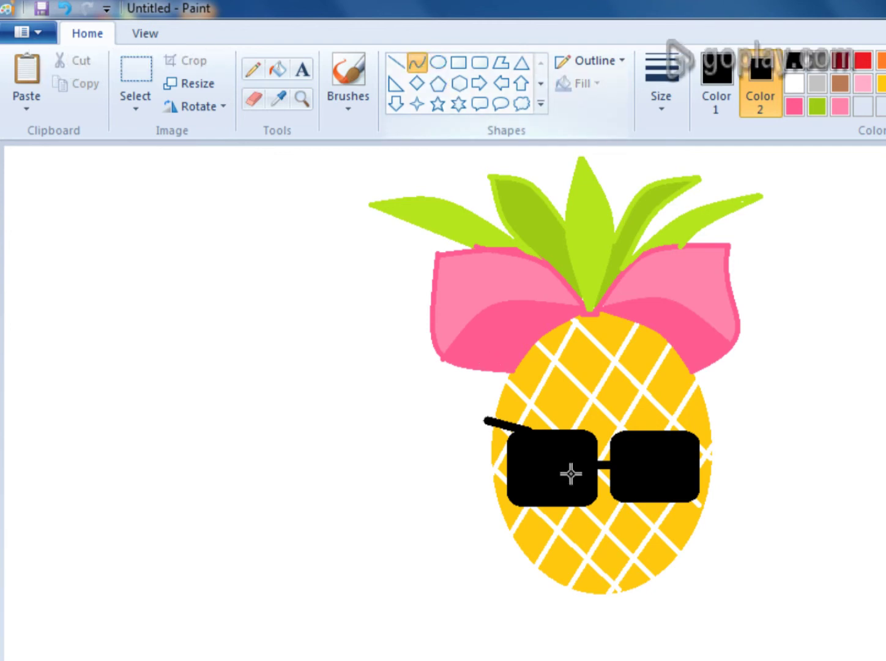
left_click_drag(483, 419, 506, 438)
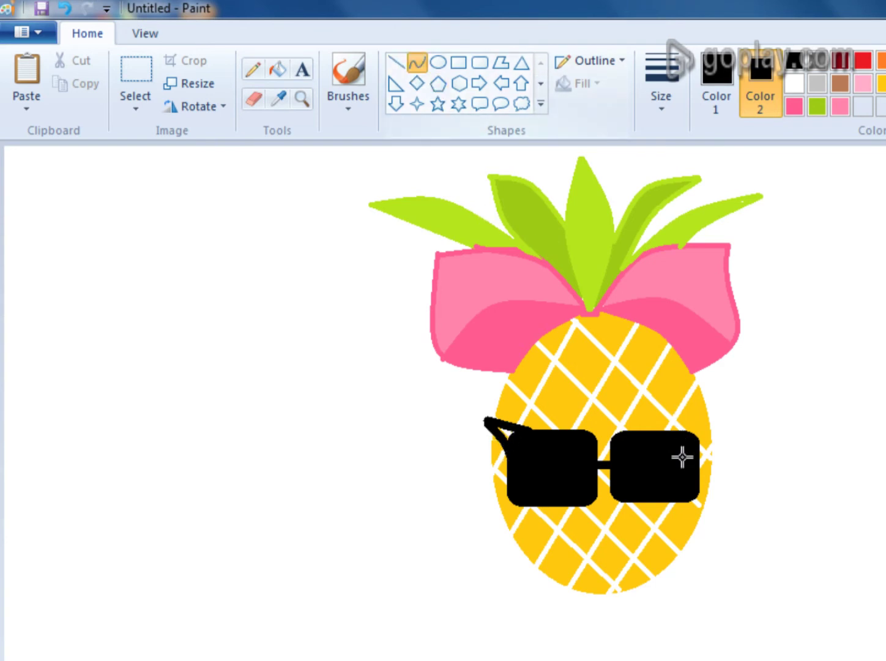
left_click_drag(682, 432, 703, 412)
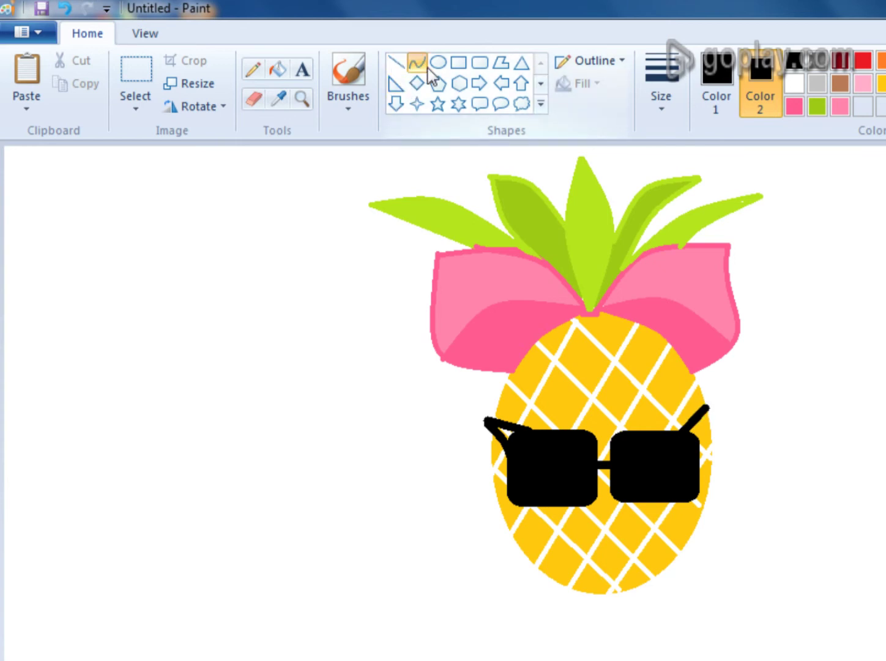
mouse_move(708, 408)
left_mouse_down()
mouse_move(697, 453)
mouse_move(703, 403)
left_mouse_up()
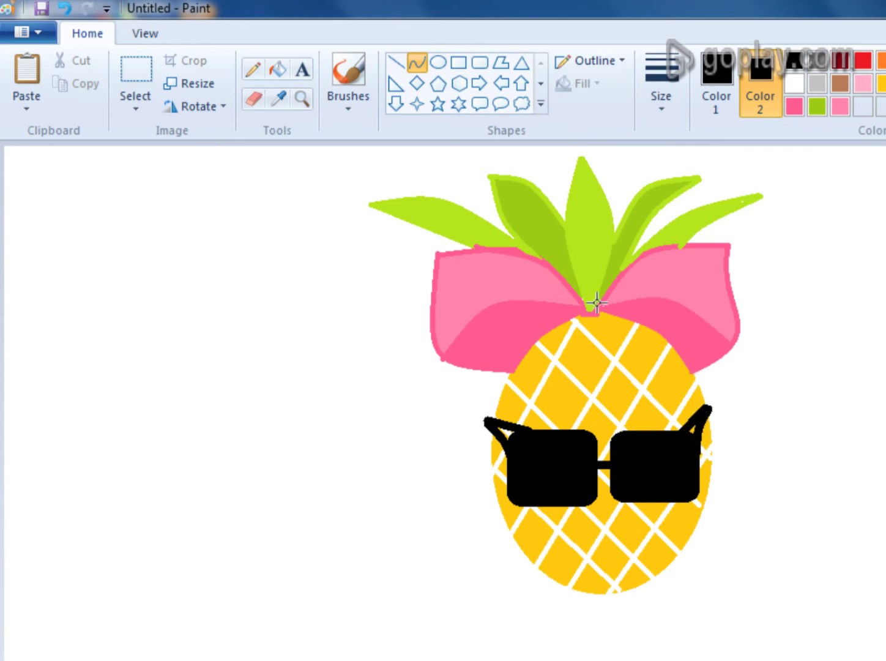
key("ctrl+z")
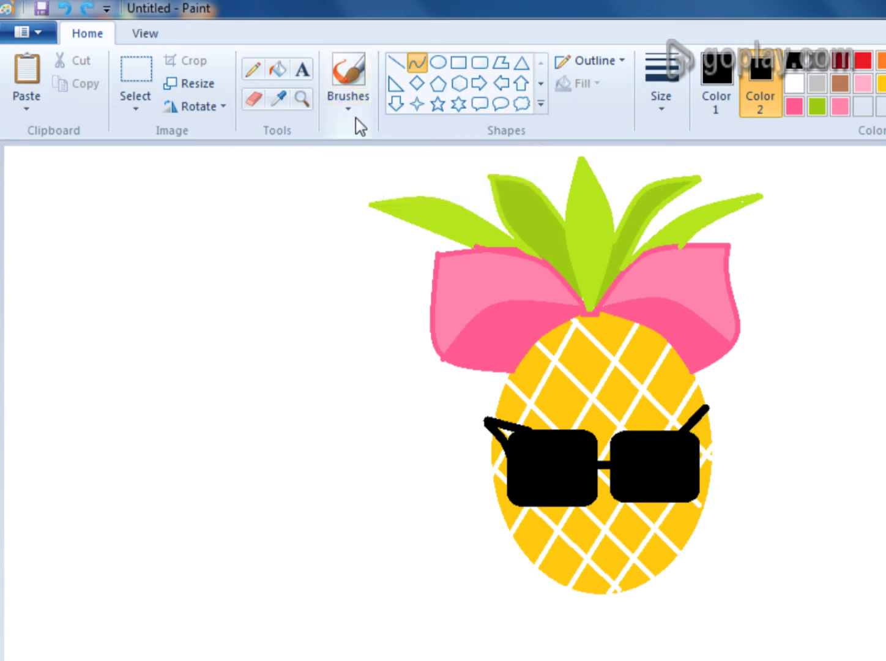
key("ctrl+z")
Step: Draw the sunglasses' right arm with two black curves meeting at a point beyond the right lens's upper corner
mouse_move(684, 421)
left_mouse_down()
mouse_move(692, 405)
mouse_move(707, 405)
left_mouse_up()
left_click(417, 61)
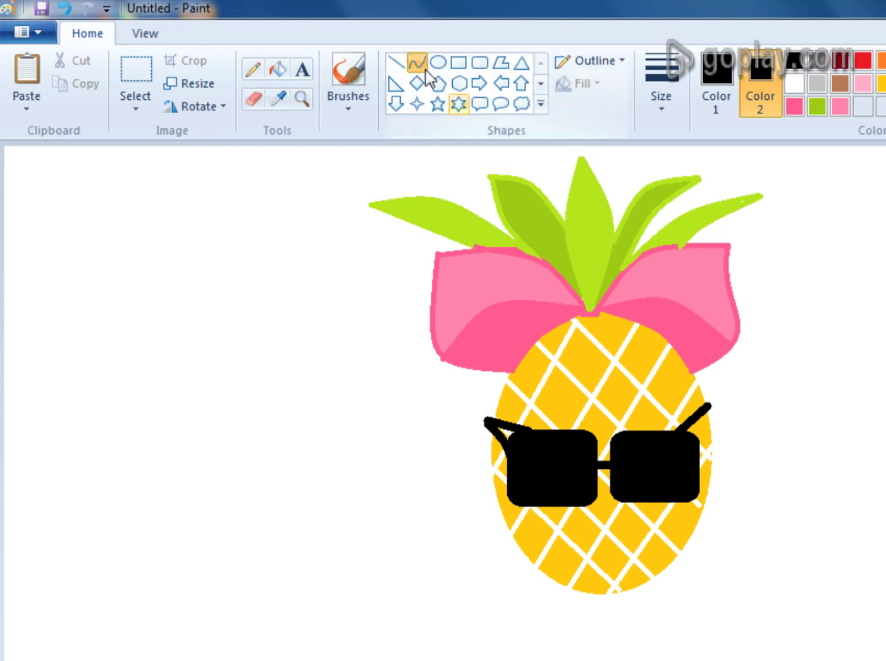
mouse_move(706, 407)
left_mouse_down()
mouse_move(706, 446)
mouse_move(696, 459)
mouse_move(705, 437)
left_mouse_up()
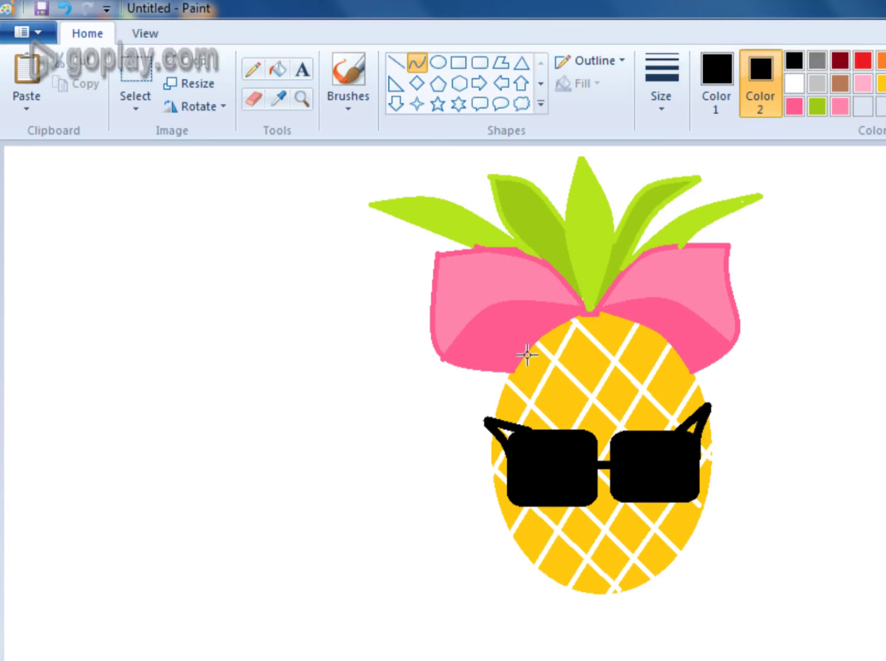
Step: Fill the insides of both sunglasses arms with black and touch up the leftover gaps with the brush
left_click(278, 71)
left_click(510, 429)
left_click(701, 426)
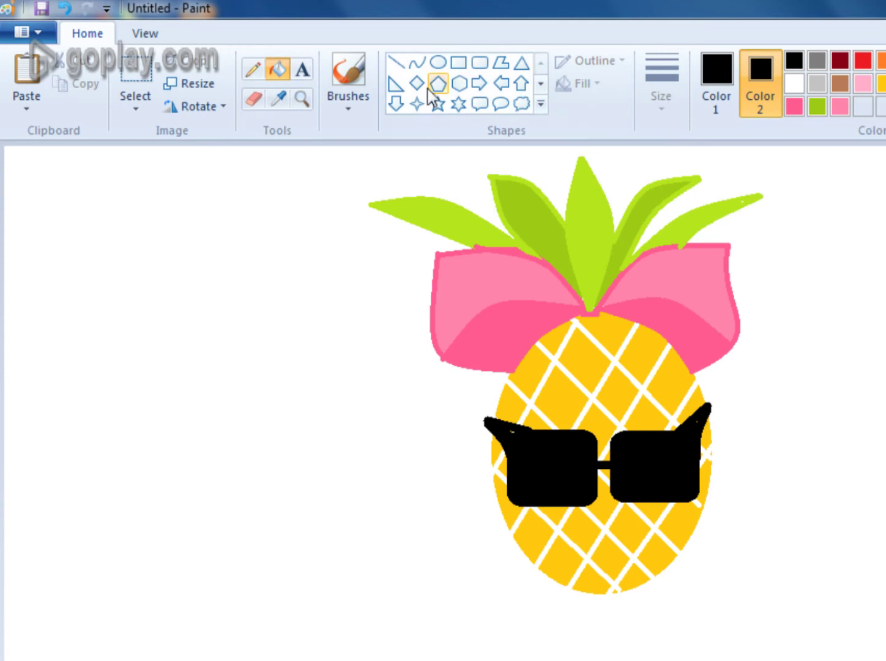
left_click(348, 72)
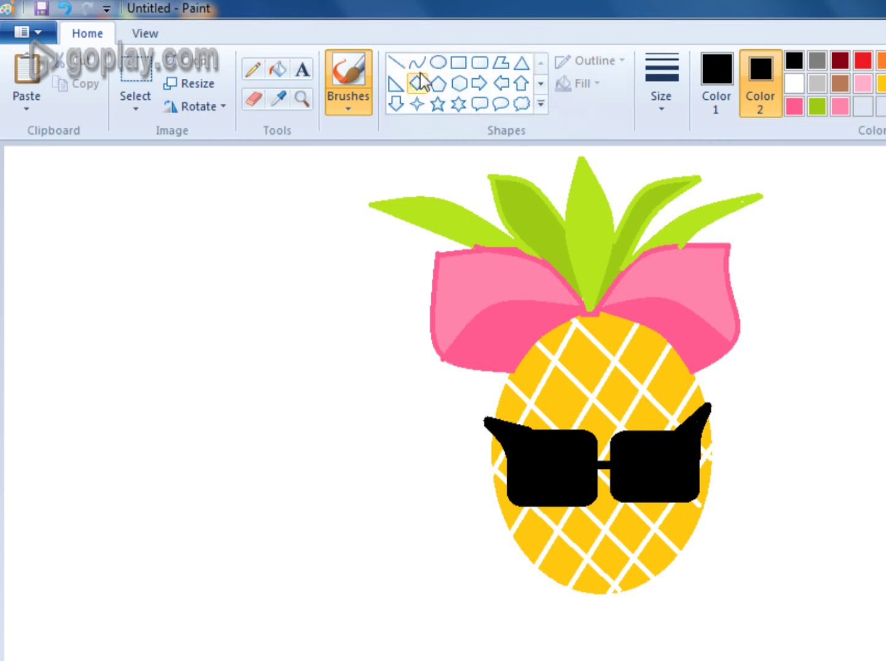
Step: Set the standard brush to the thickest size, try a light gray curved highlight on the left lens and undo the stroke
left_click(364, 102)
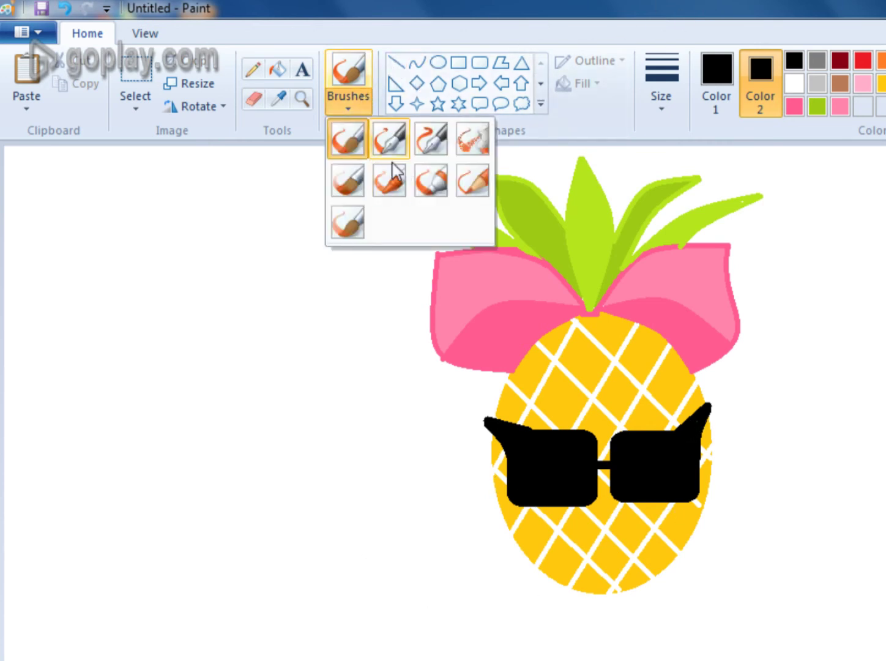
left_click(355, 150)
left_click(720, 90)
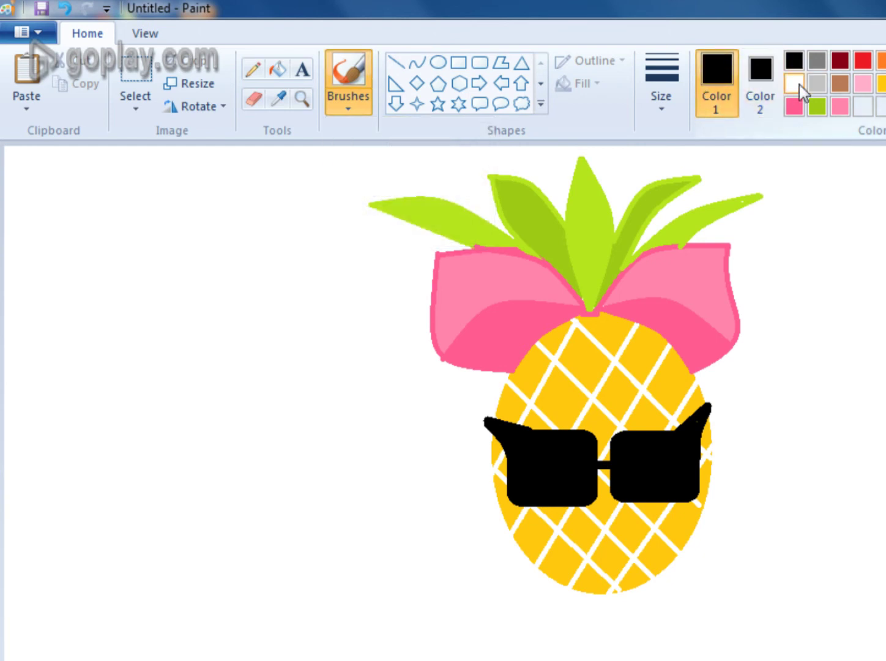
left_click(817, 84)
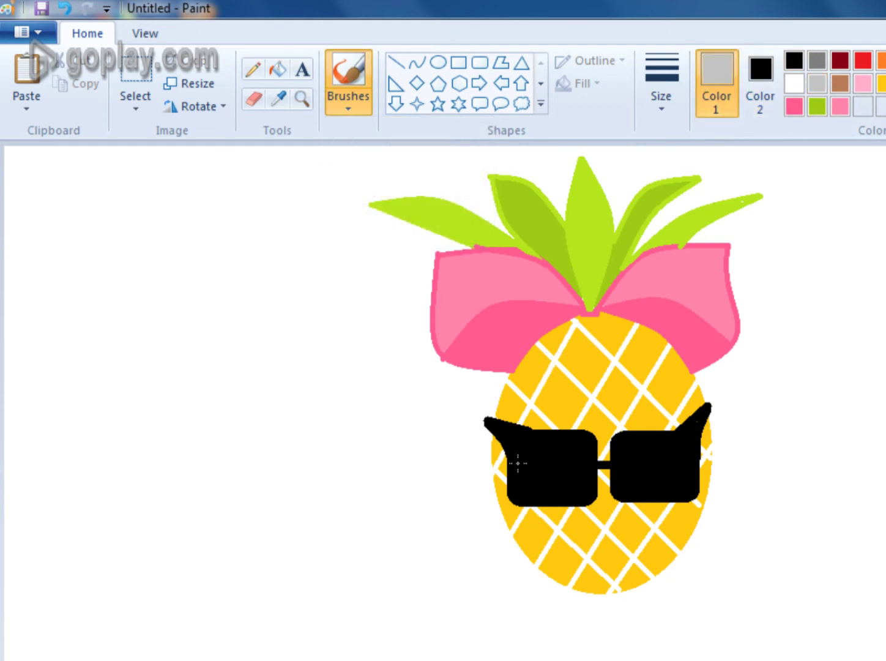
left_click(655, 87)
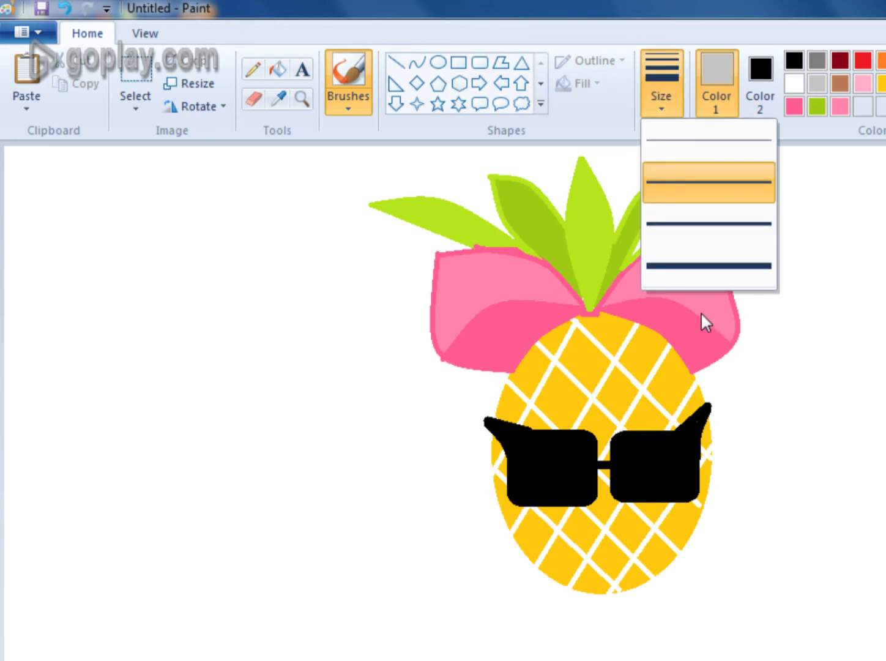
left_click(710, 267)
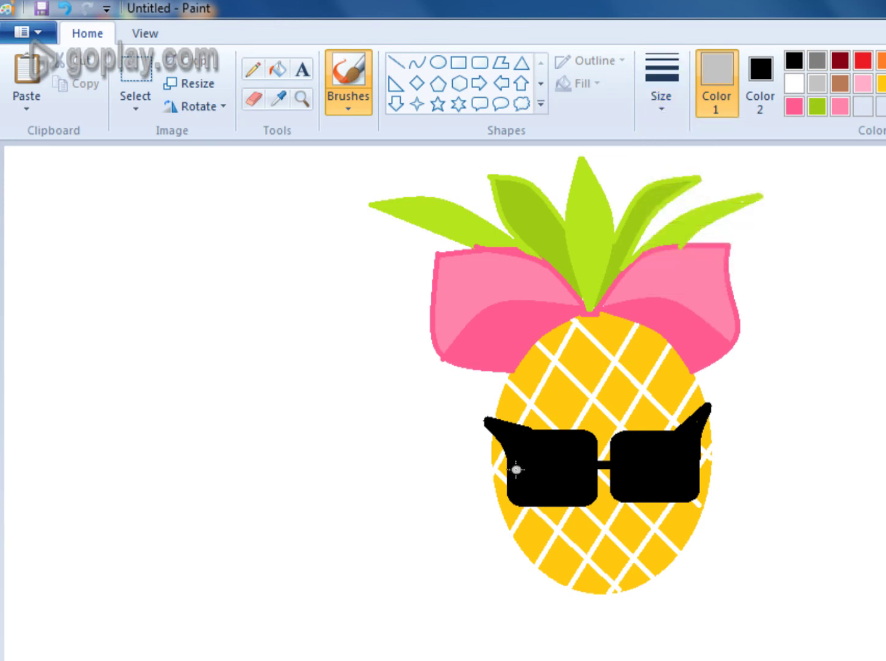
left_click_drag(529, 441, 547, 441)
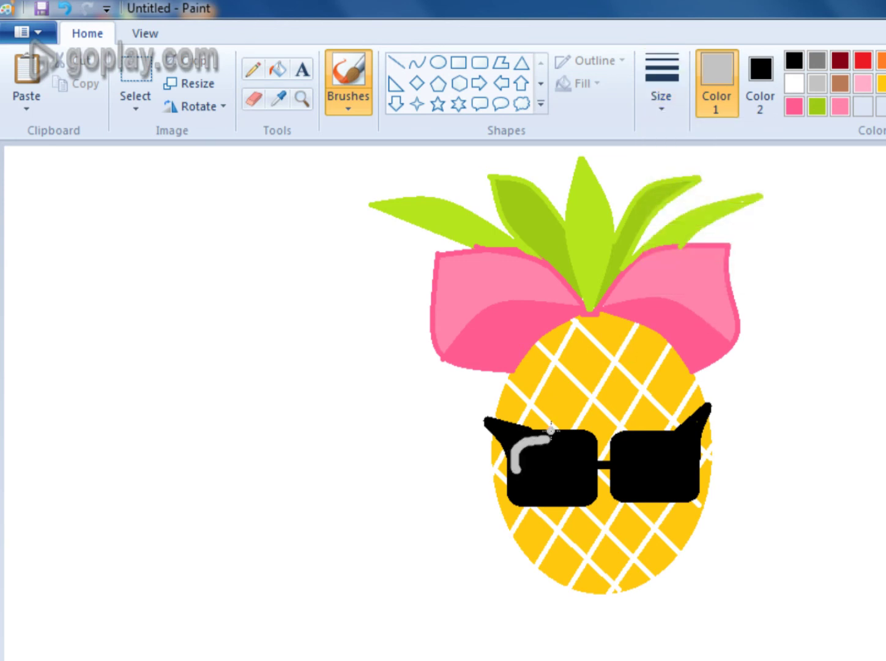
key("ctrl+z")
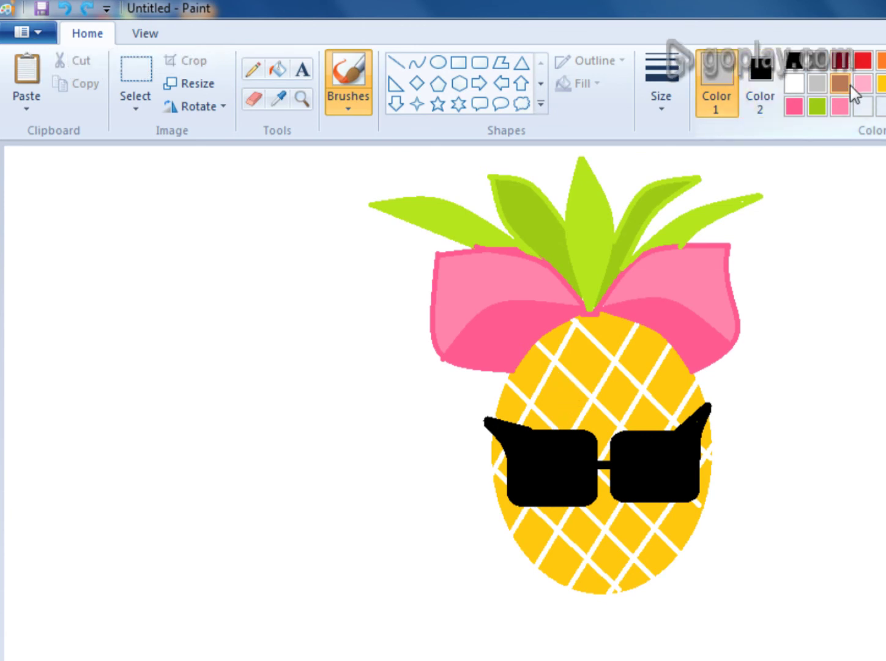
Step: Mix a lighter gray with luminosity 203 and paint a filled, slanted highlight near the upper outer corner of each lens
left_click(882, 93)
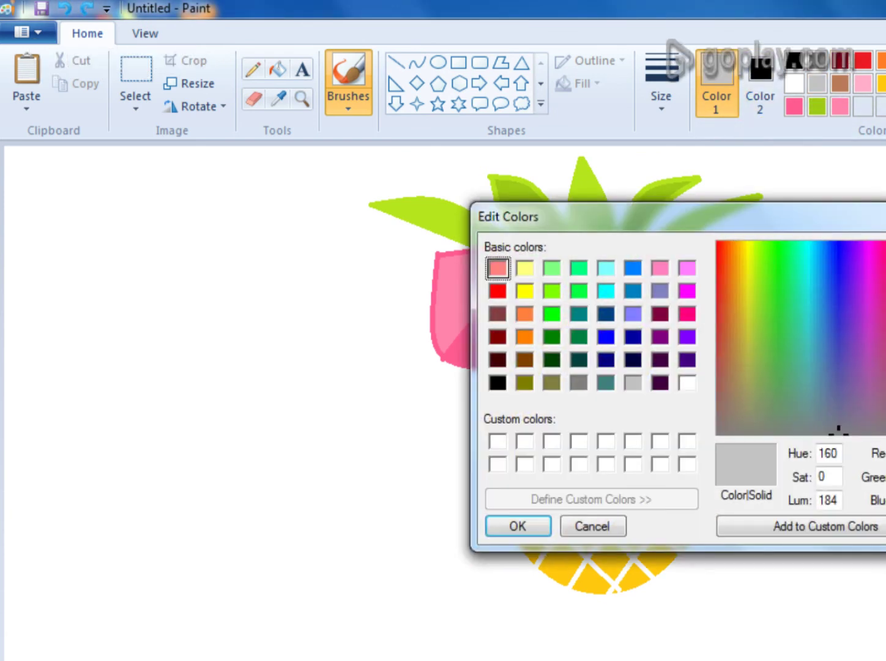
left_click_drag(885, 287, 885, 270)
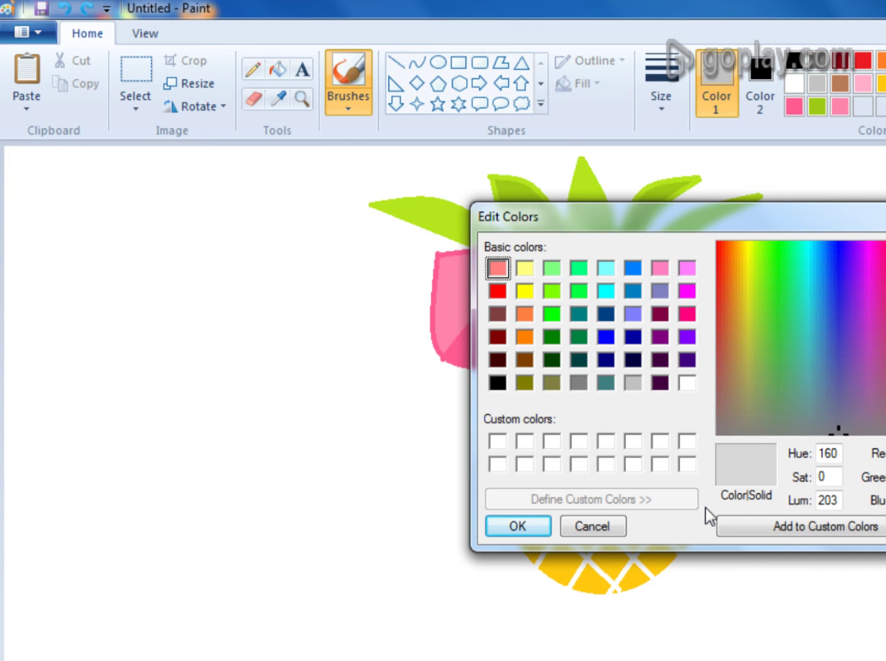
left_click(536, 528)
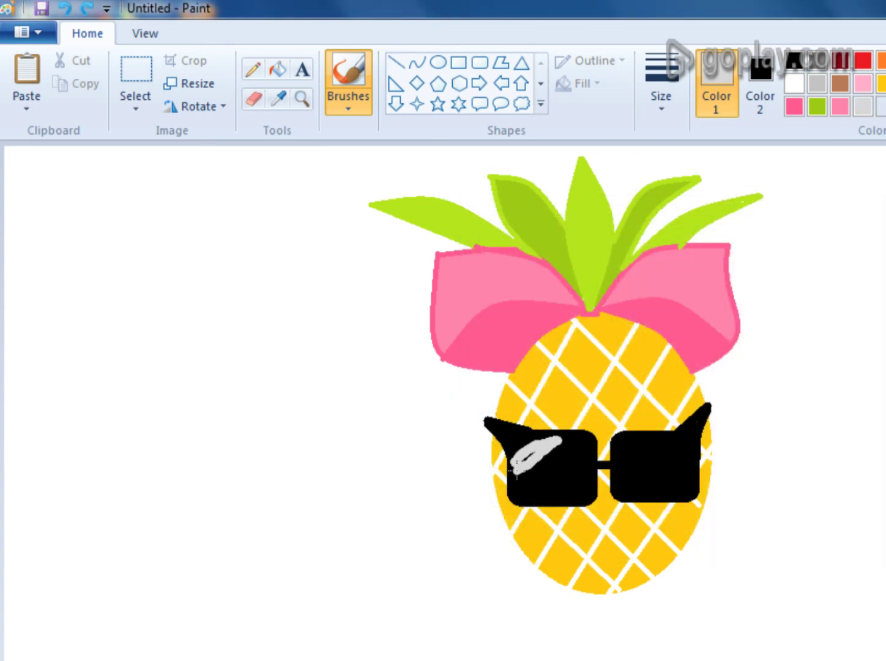
left_click_drag(533, 454, 537, 452)
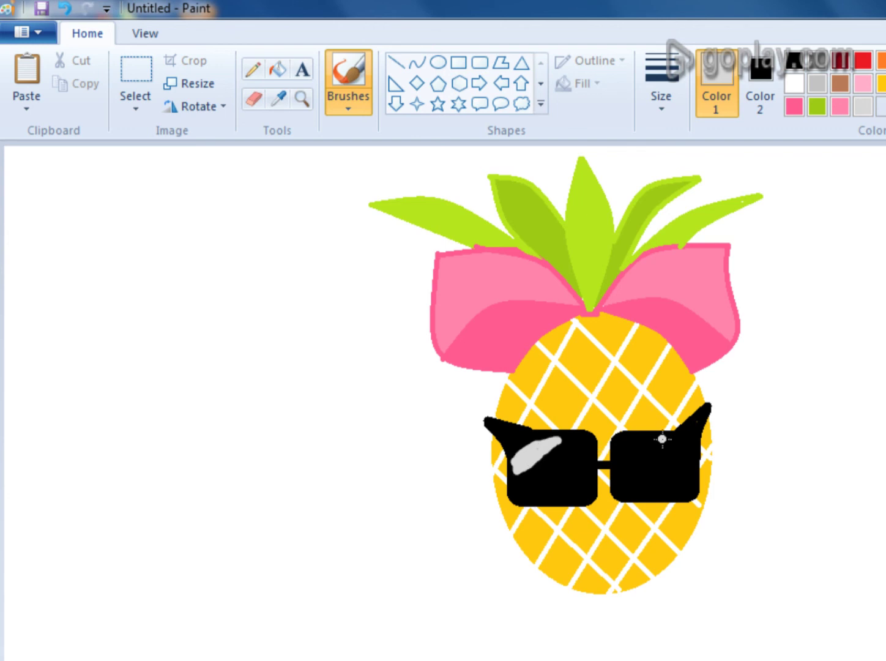
left_click_drag(674, 456, 645, 448)
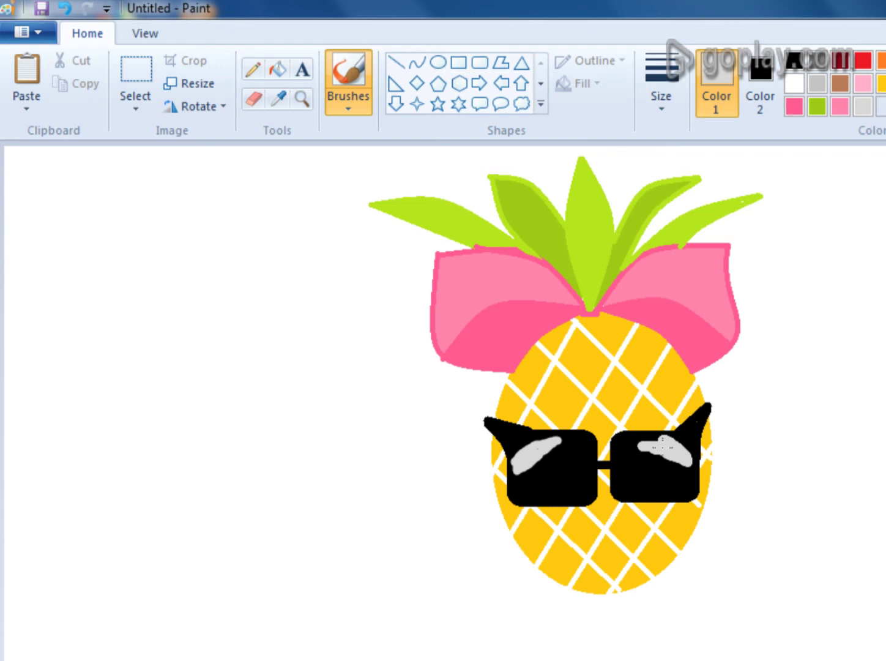
left_click_drag(657, 442, 662, 446)
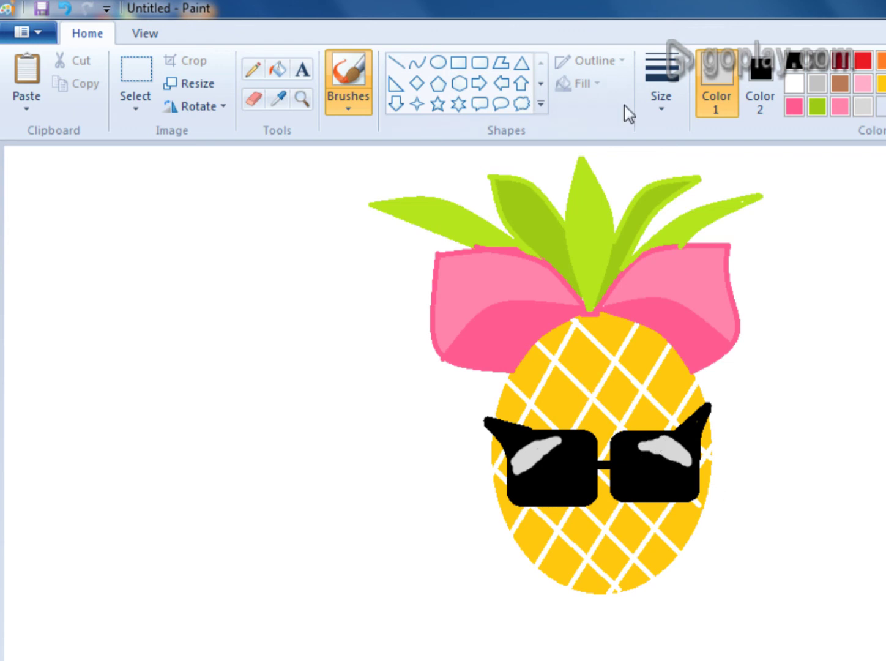
Step: Paint a small dark red smile below the sunglasses with the brush in the second-thickest size
left_click(416, 64)
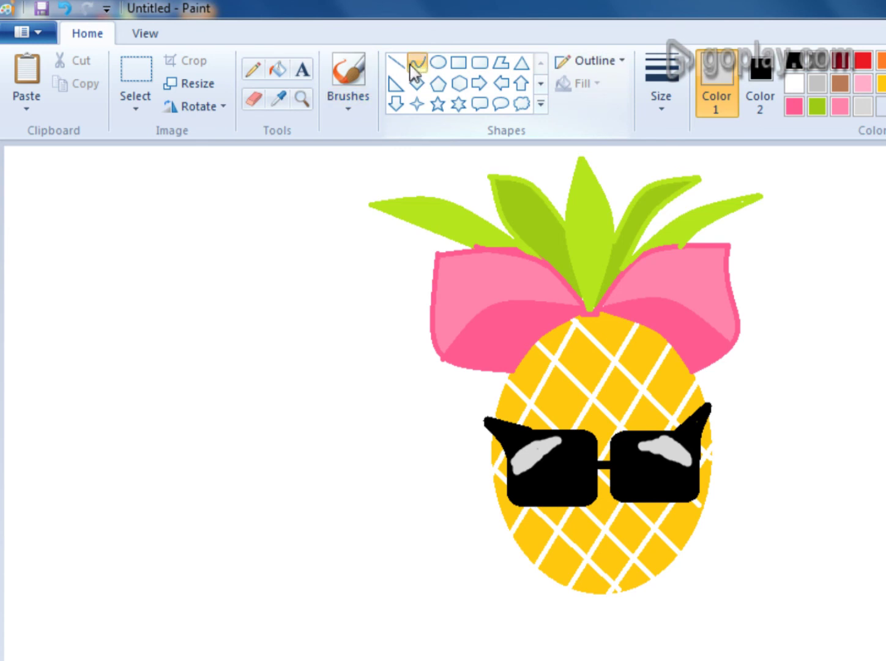
left_click(354, 87)
left_click(840, 64)
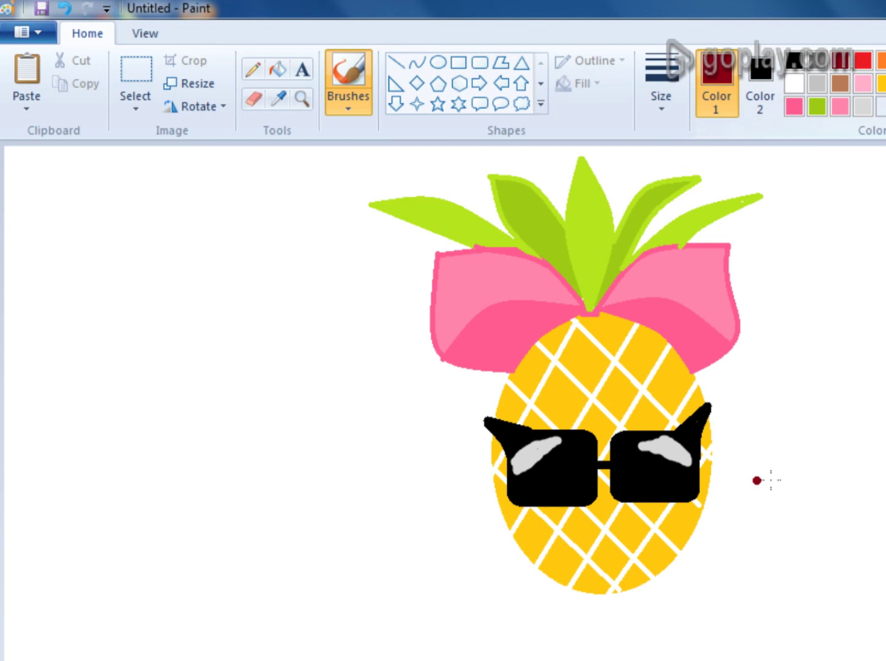
left_click(661, 86)
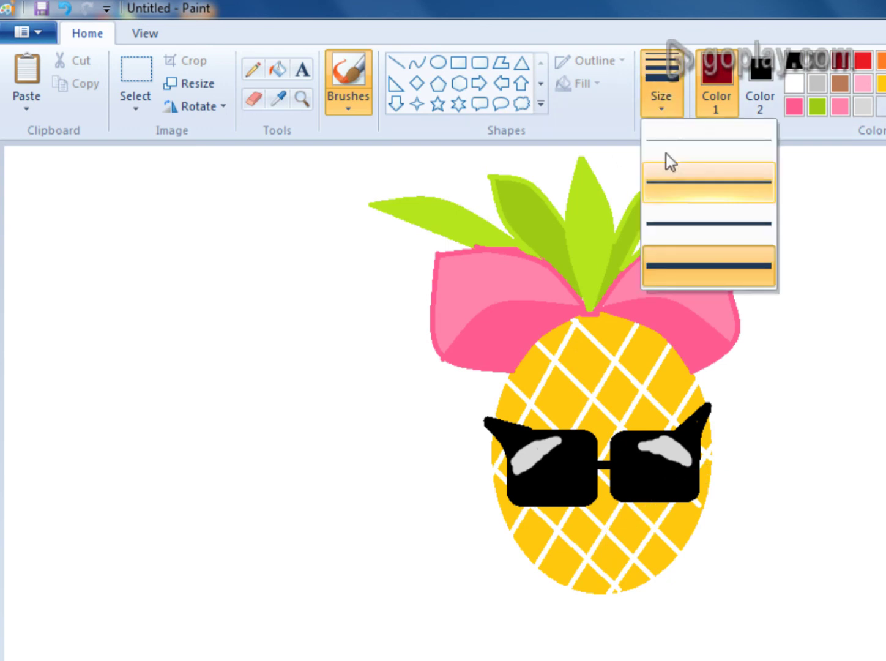
left_click(698, 228)
mouse_move(583, 523)
left_mouse_down()
mouse_move(603, 536)
mouse_move(621, 520)
mouse_move(599, 531)
mouse_move(589, 522)
left_mouse_up()
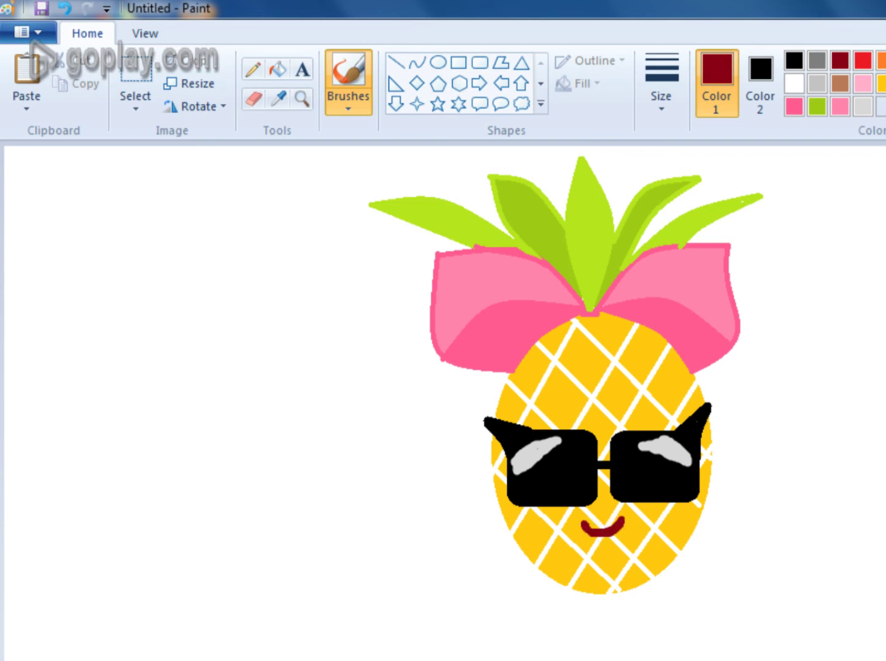